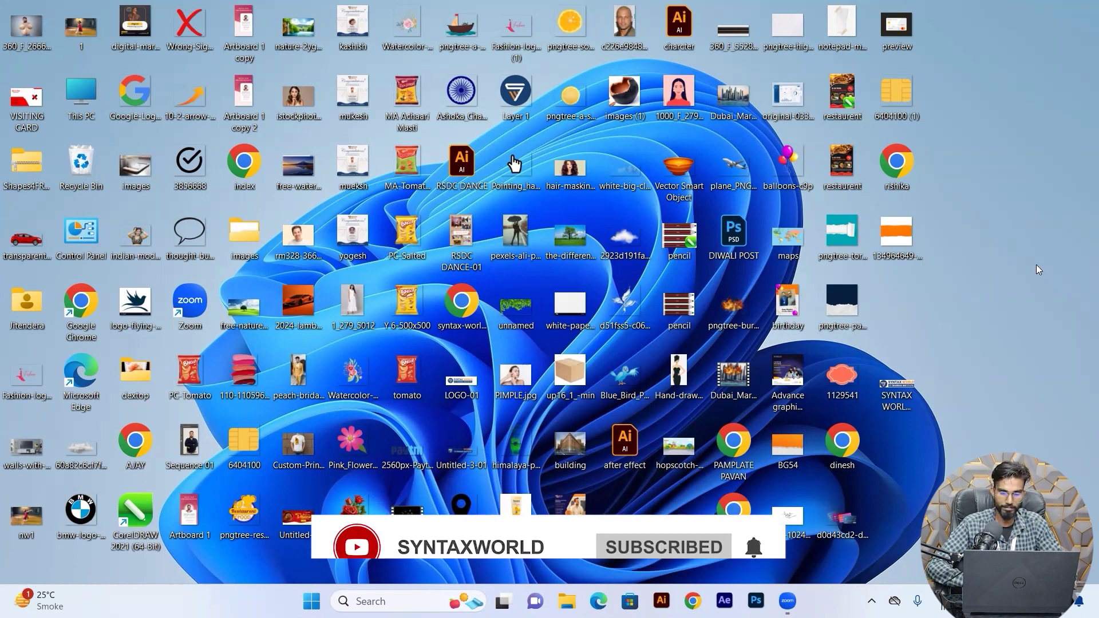
Refresh the desktop, then launch Chrome with the chosen profile on a new tab.
right_click(1001, 90)
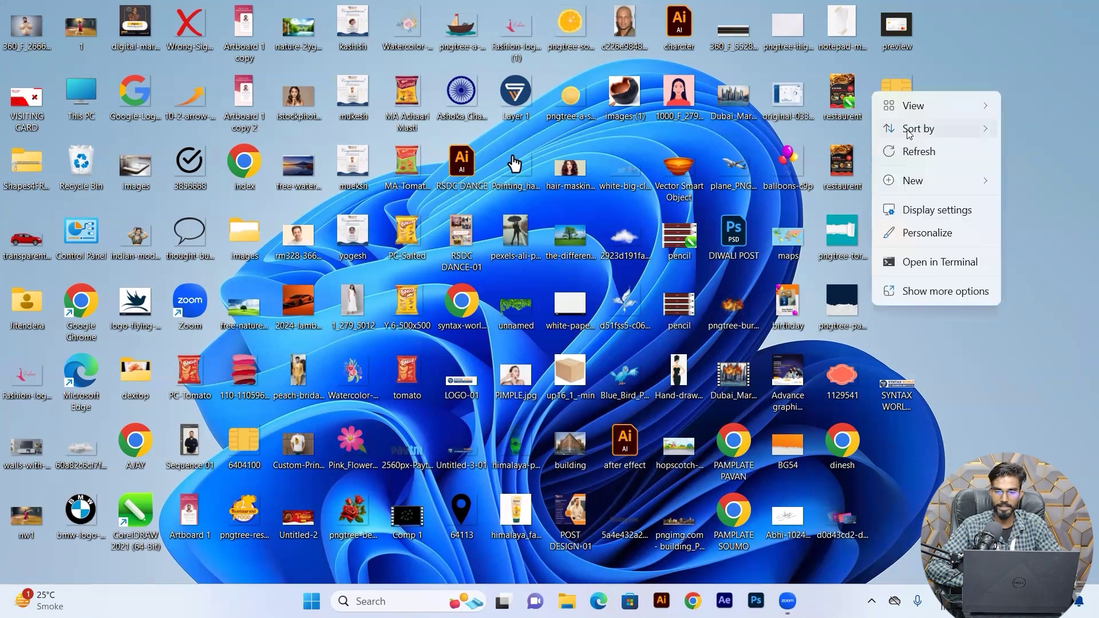
click(906, 157)
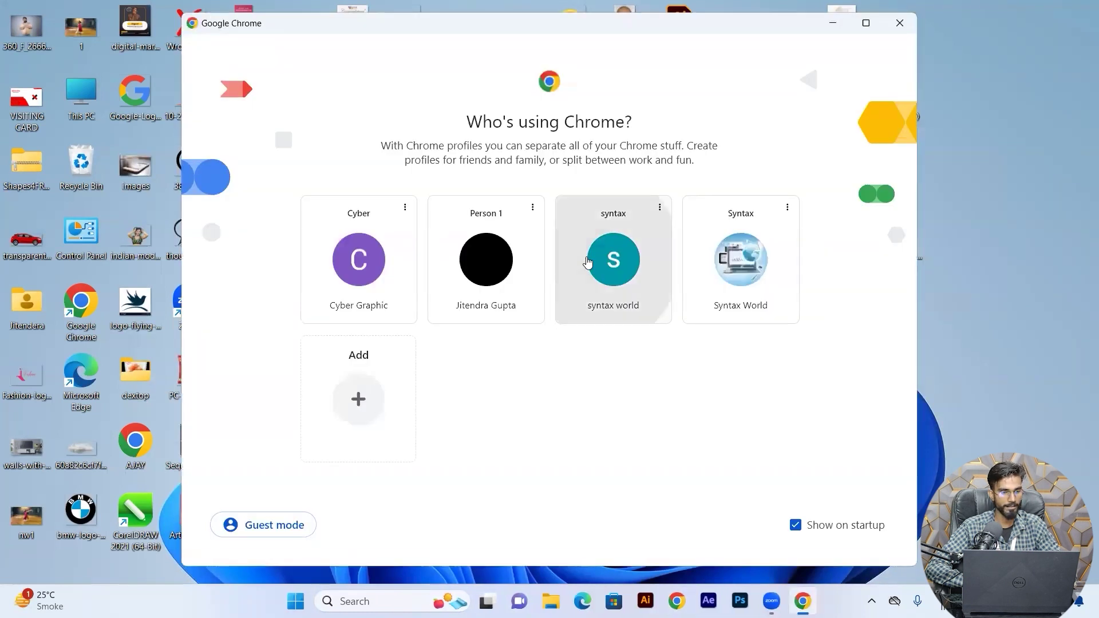
click(613, 261)
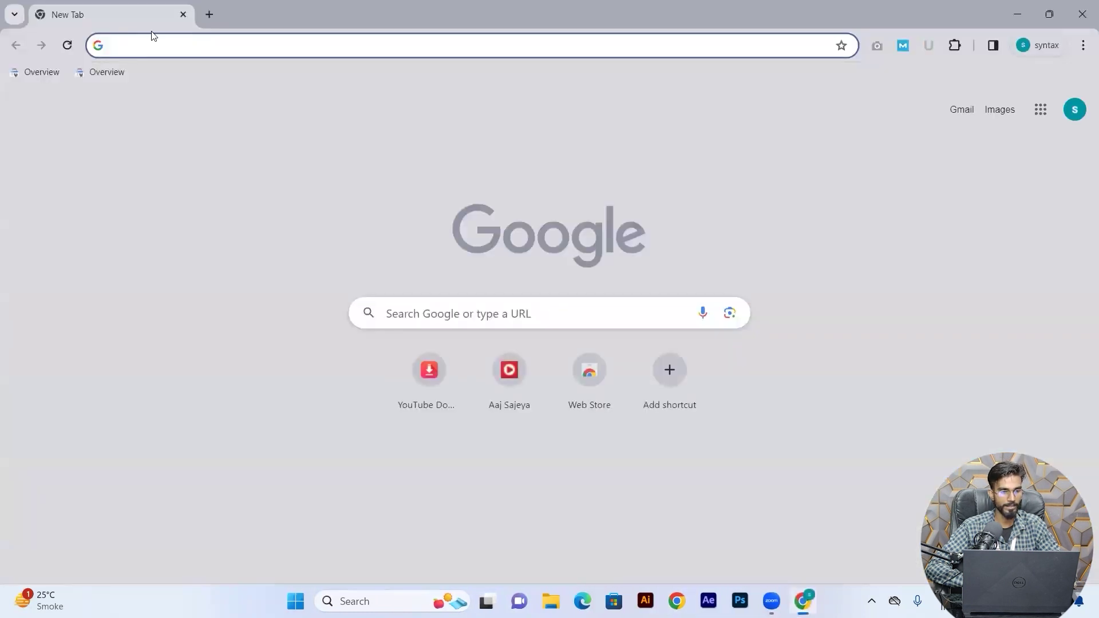
Search for 'wordpress download' and open the official wordpress.org download page.
click(170, 45)
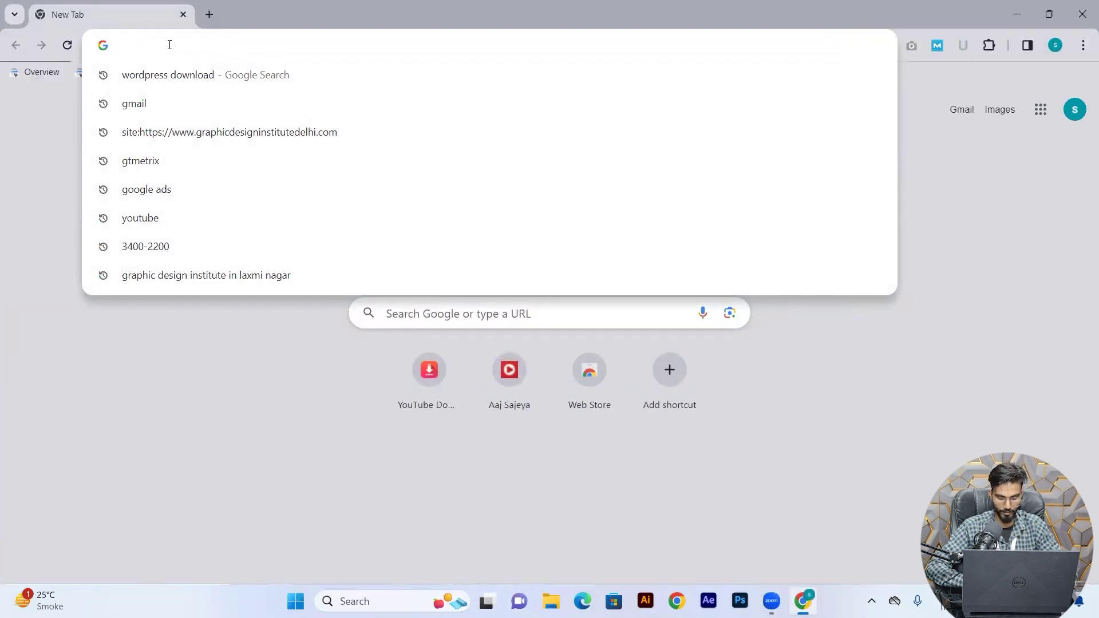
text(wordpress download)
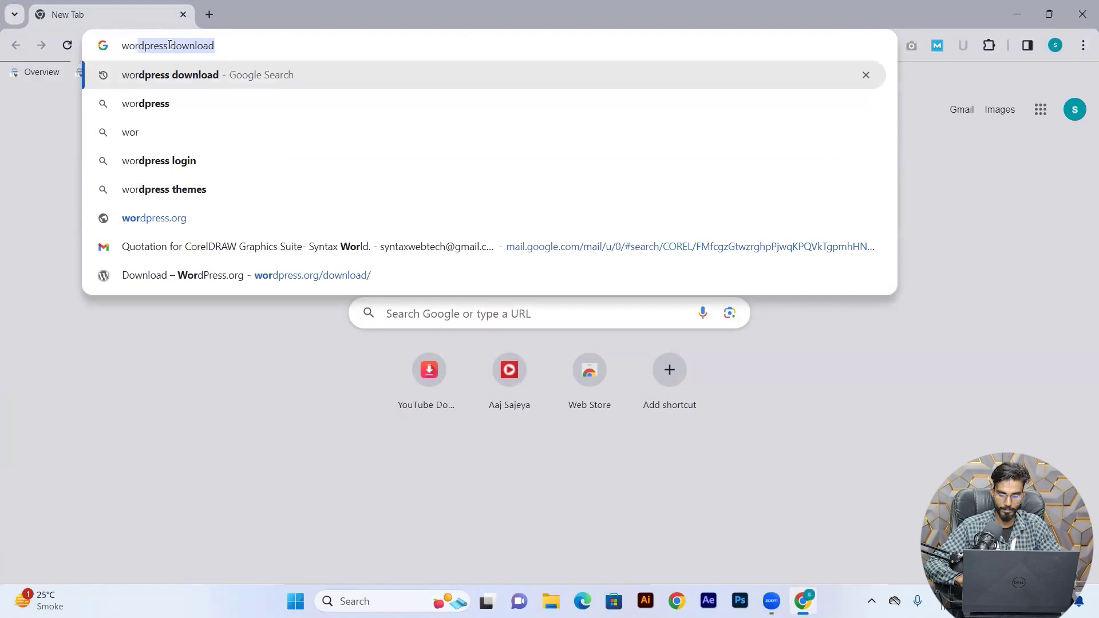
key(Right)
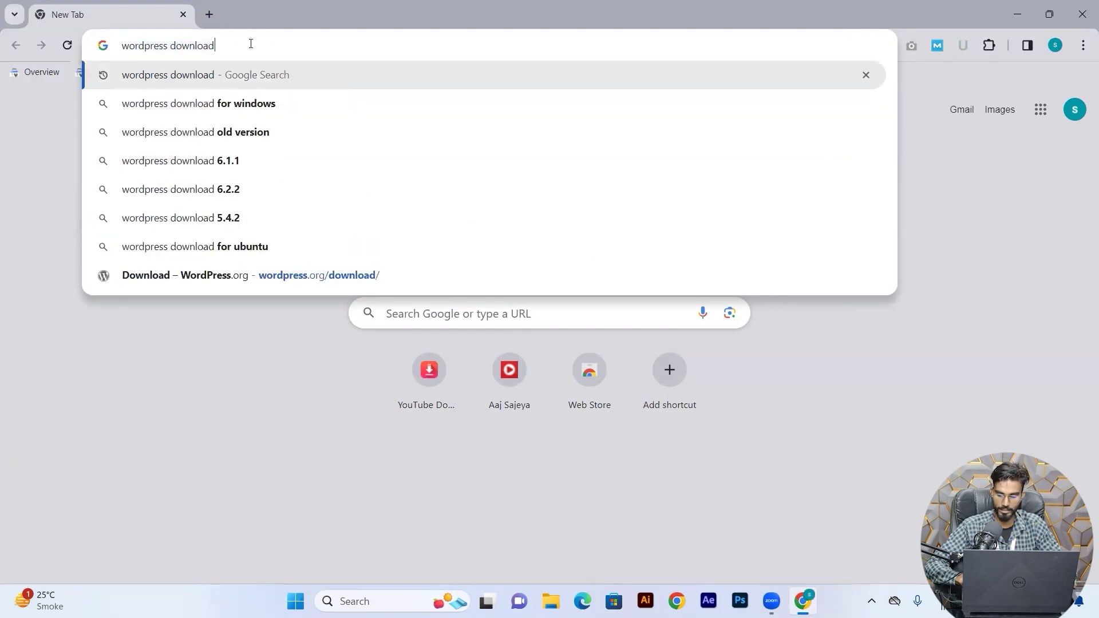
key(Return)
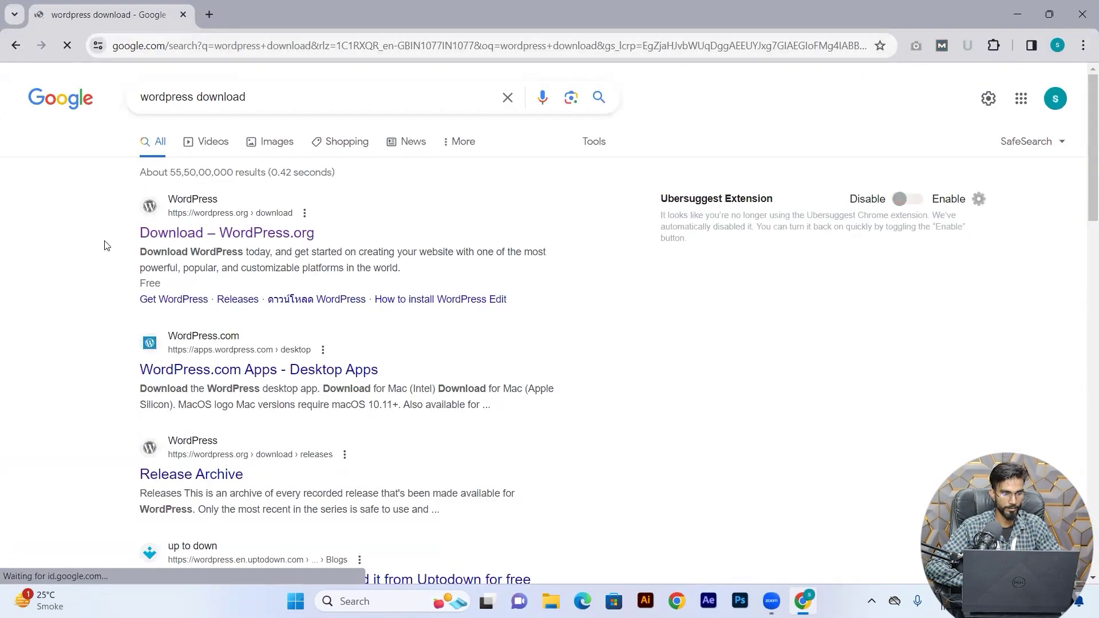
click(240, 231)
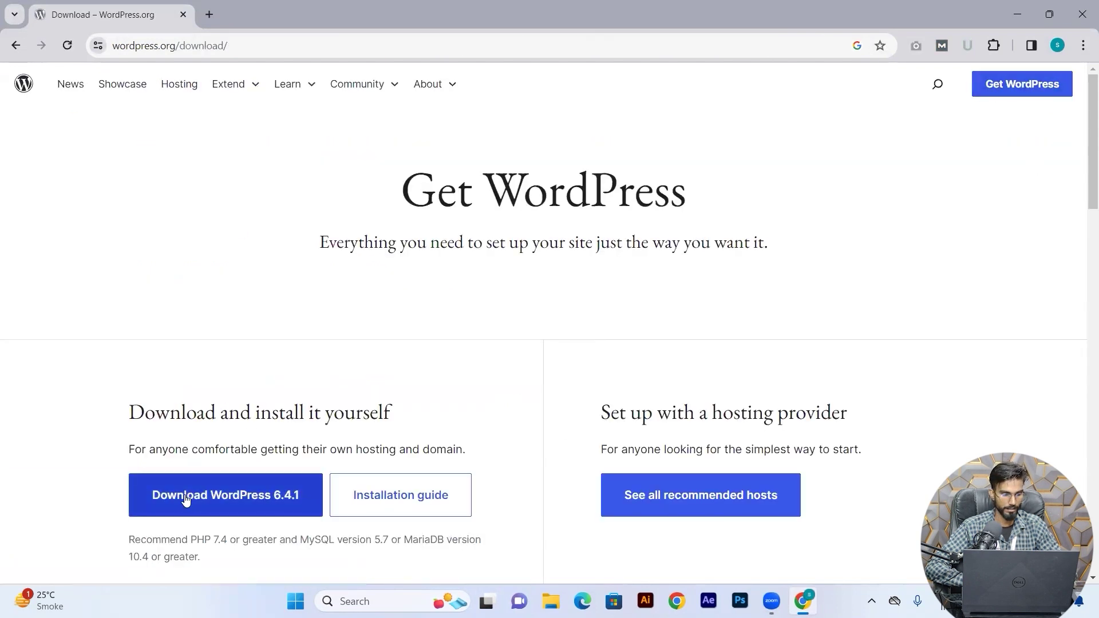
Download WordPress 6.4.1, confirm it appears in recent downloads, and open a new tab.
click(183, 503)
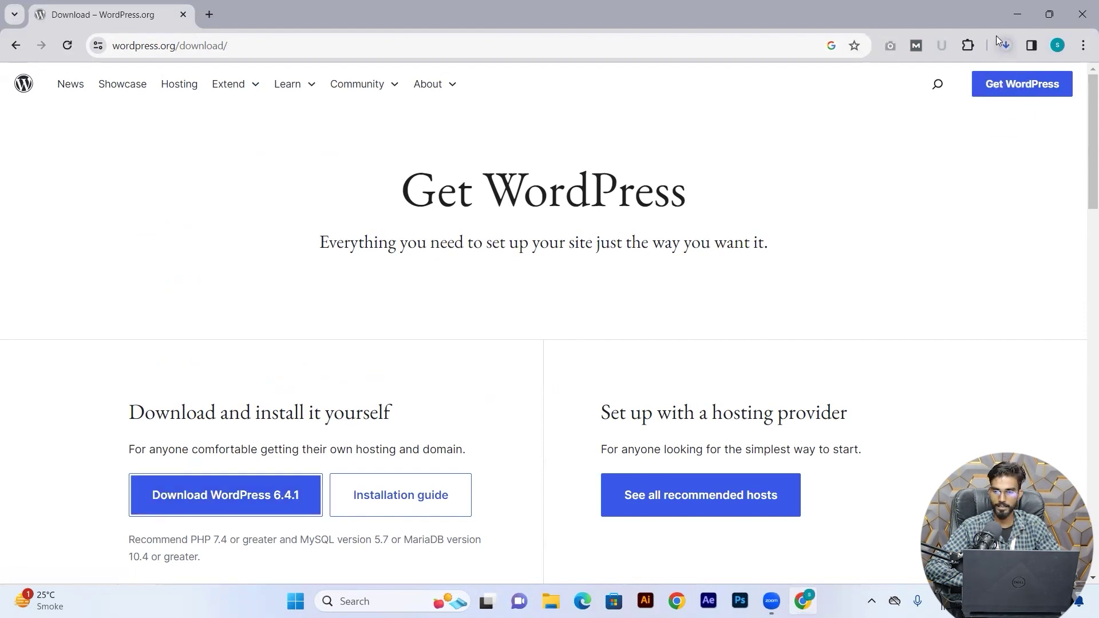
click(1009, 45)
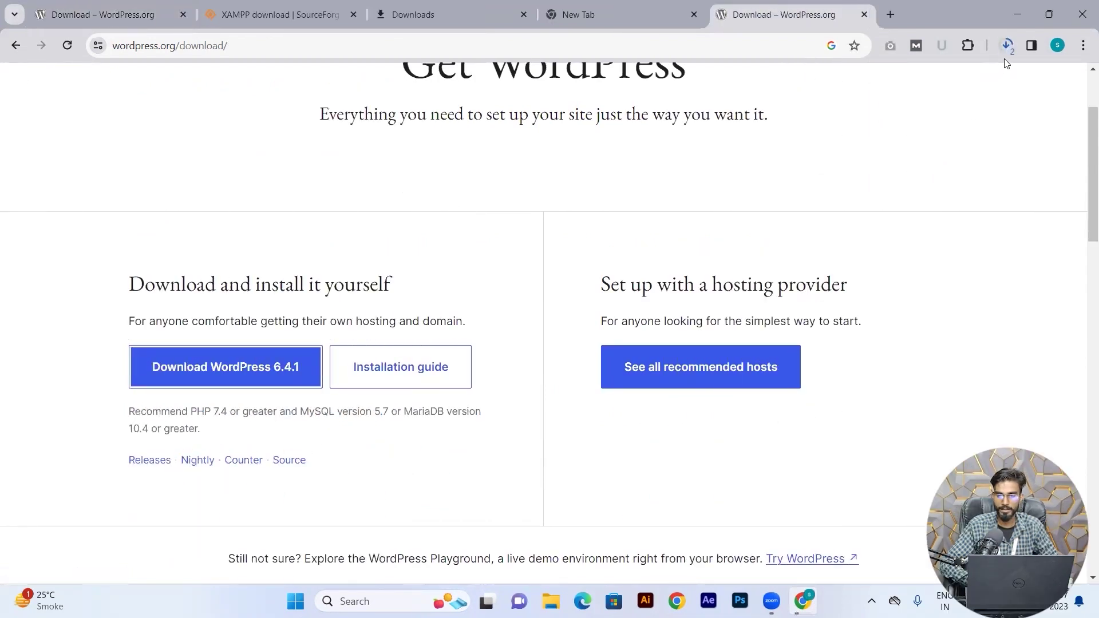
click(891, 15)
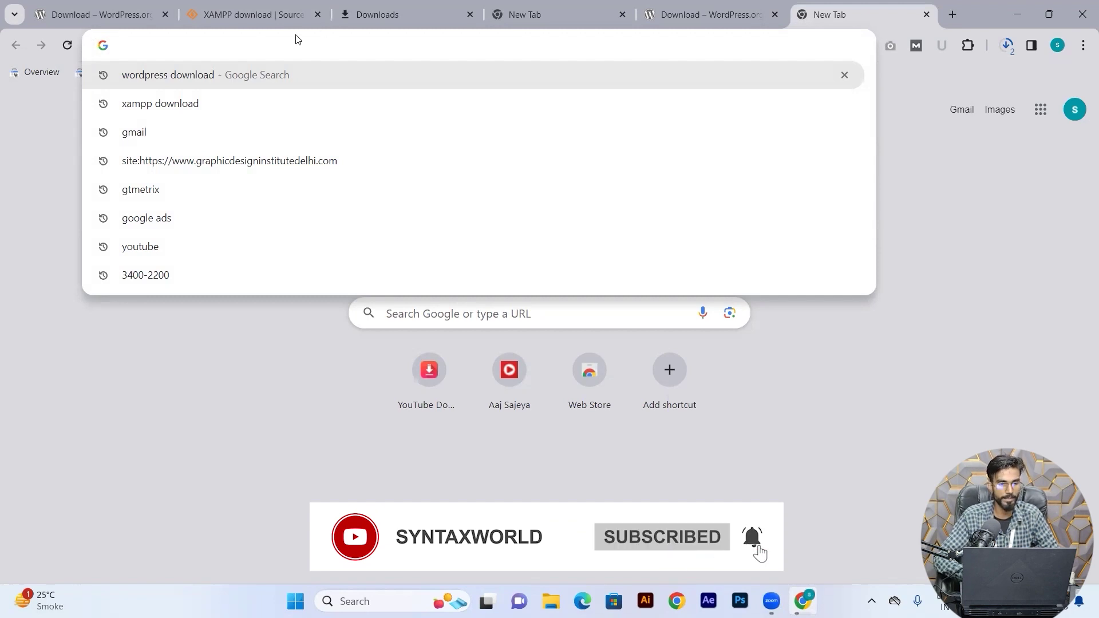
Search for 'xampp download' and open the apachefriends.org download page.
text(xampp)
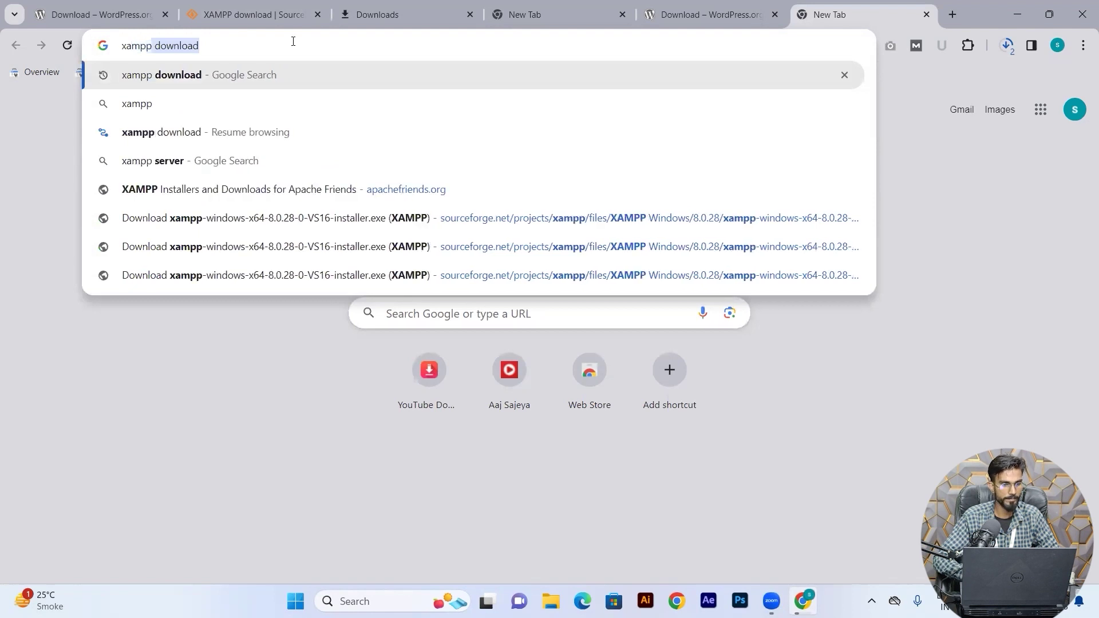
key(Return)
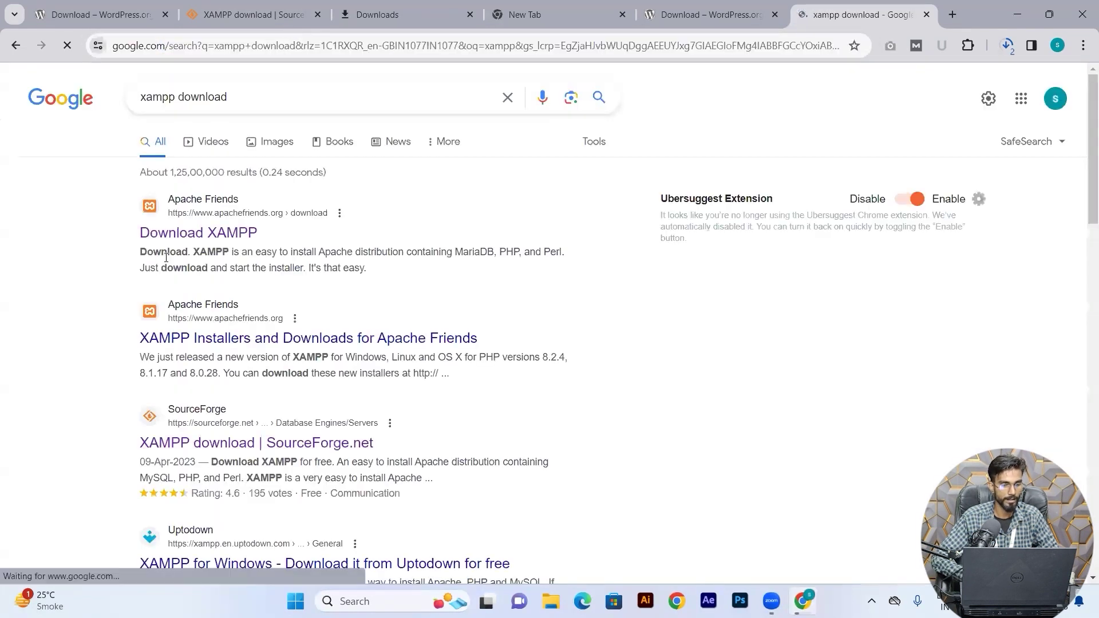
click(242, 235)
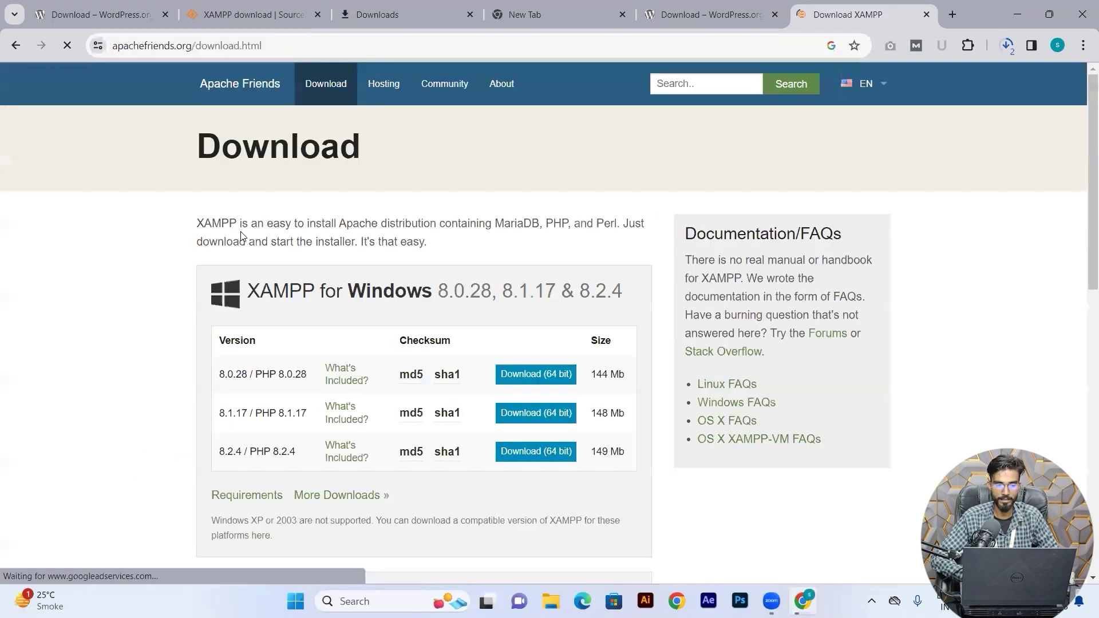
scroll(323, 361, down, 2)
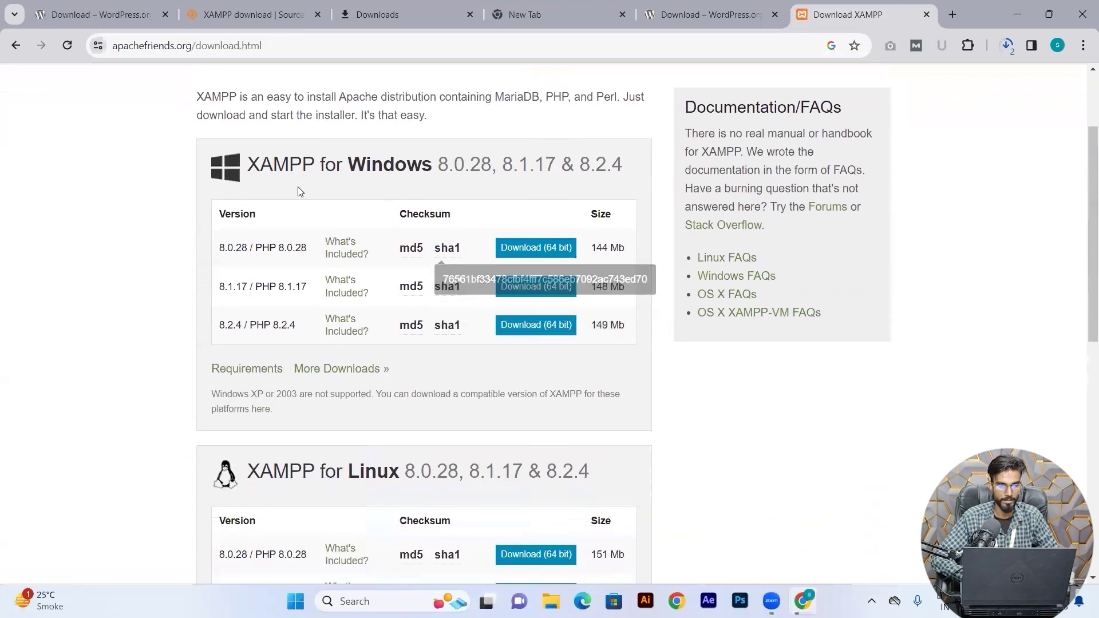
scroll(346, 245, down, 1)
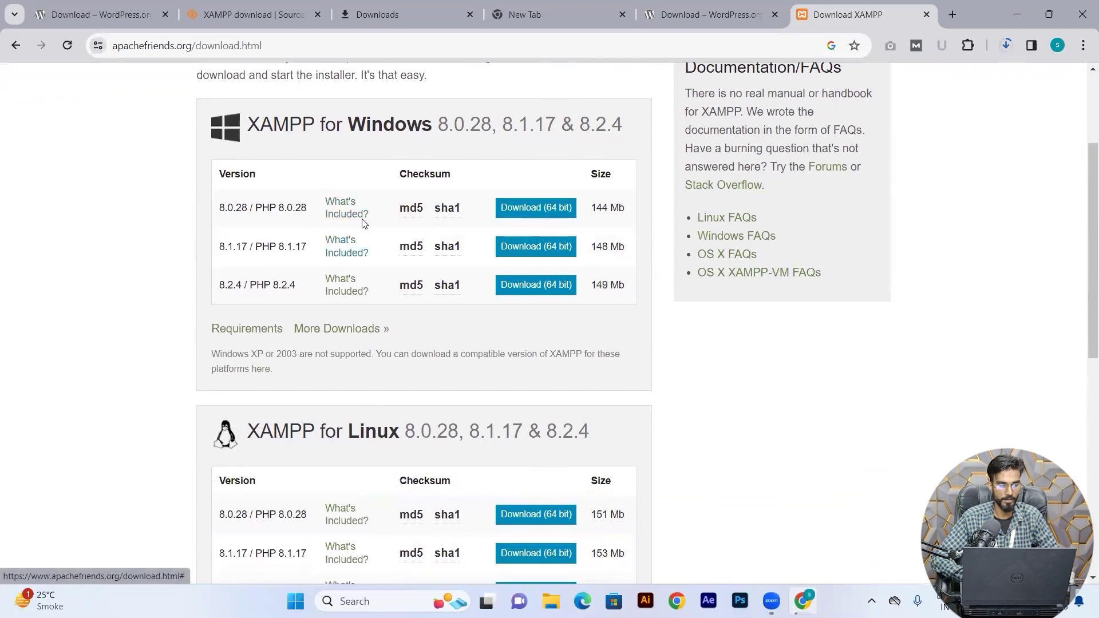
scroll(365, 223, down, 2)
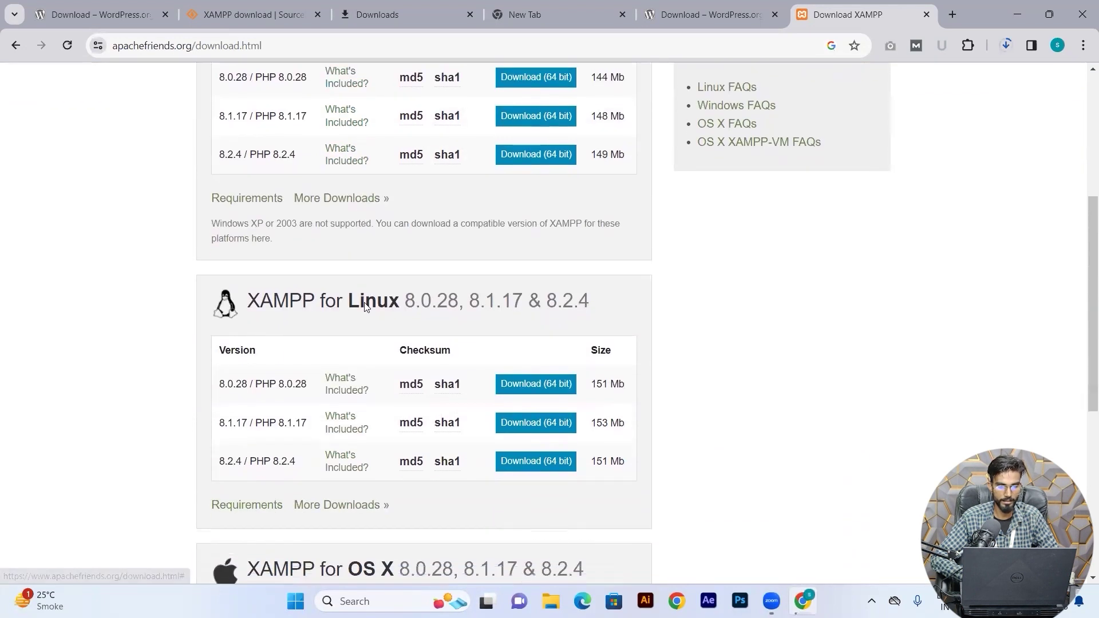
scroll(364, 286, down, 3)
scroll(364, 303, down, 3)
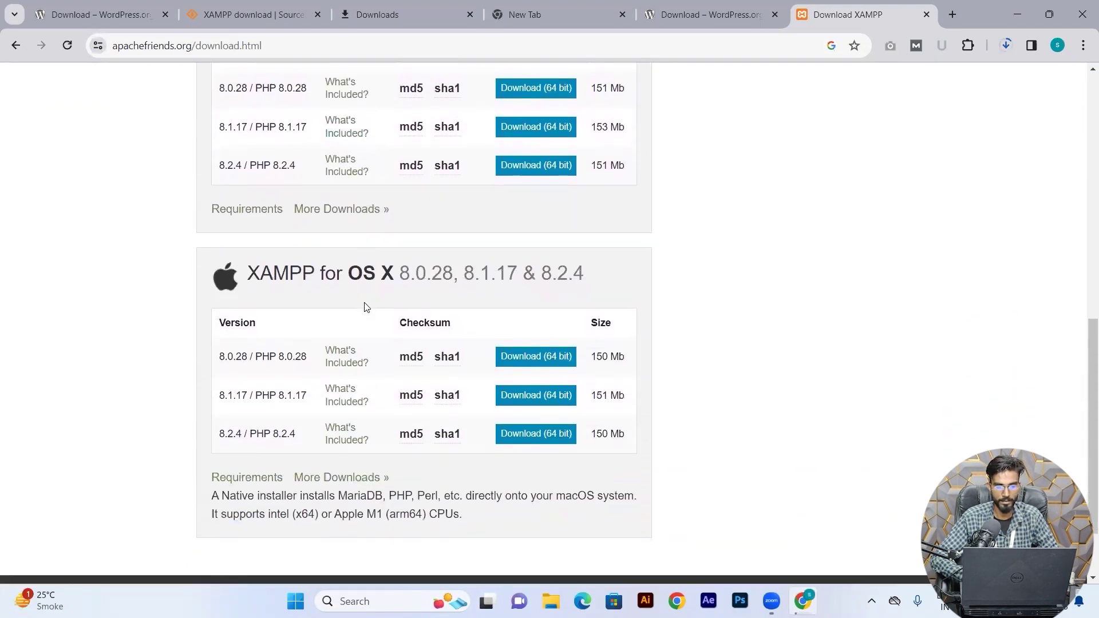
scroll(364, 306, up, 8)
scroll(366, 308, up, 2)
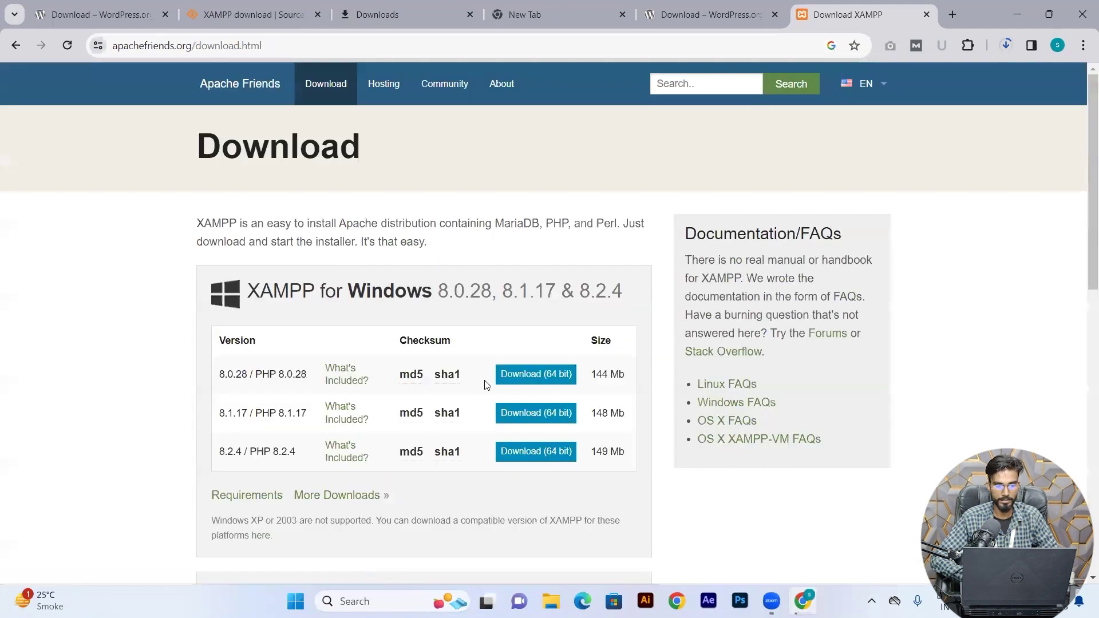
scroll(486, 380, down, 2)
scroll(525, 319, up, 1)
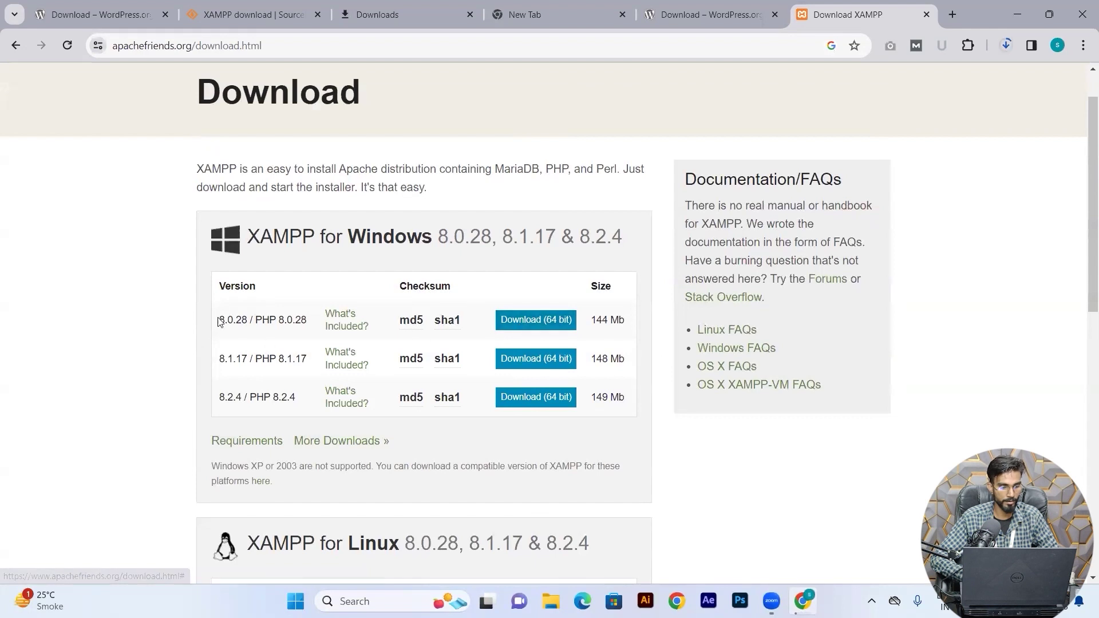
Download the 64-bit XAMPP 8.0.28 Windows installer and close the extra download tab.
drag(238, 325, 341, 332)
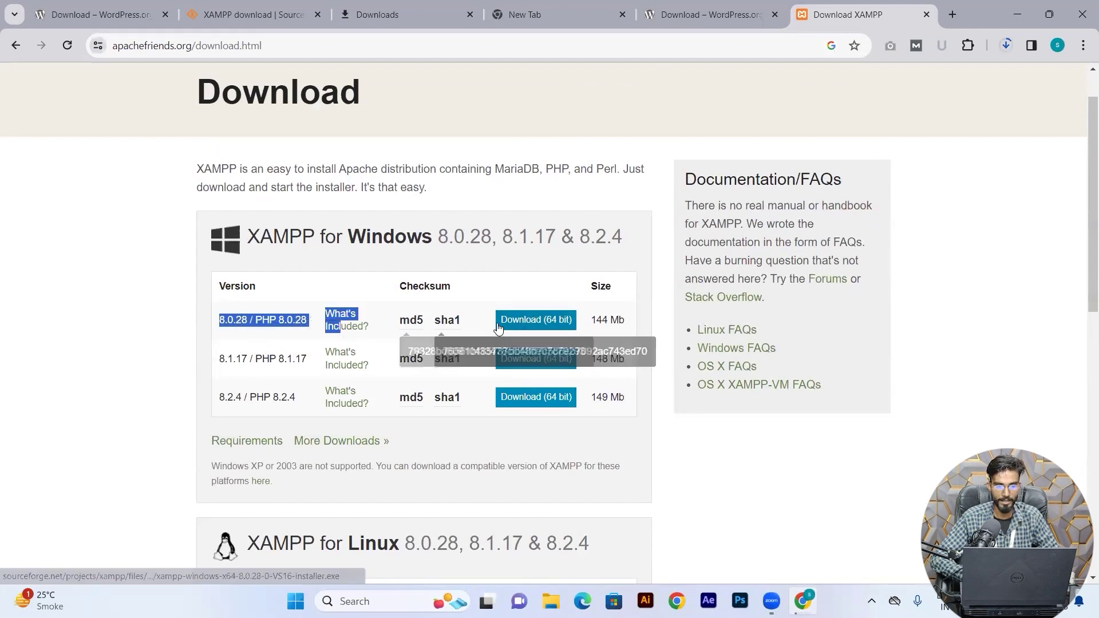
click(546, 331)
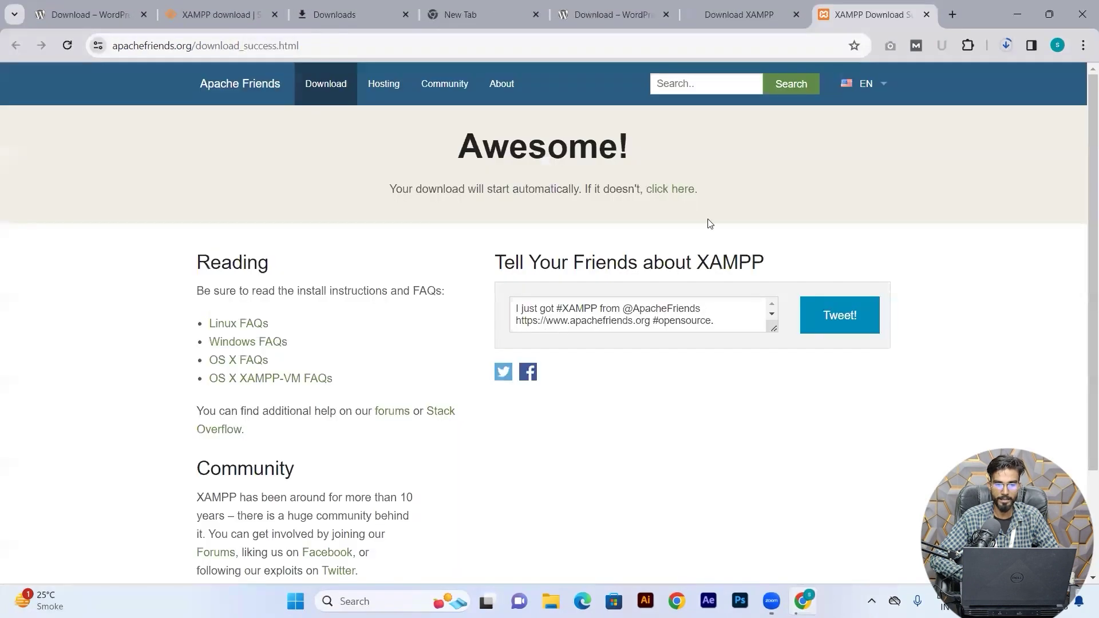
click(739, 17)
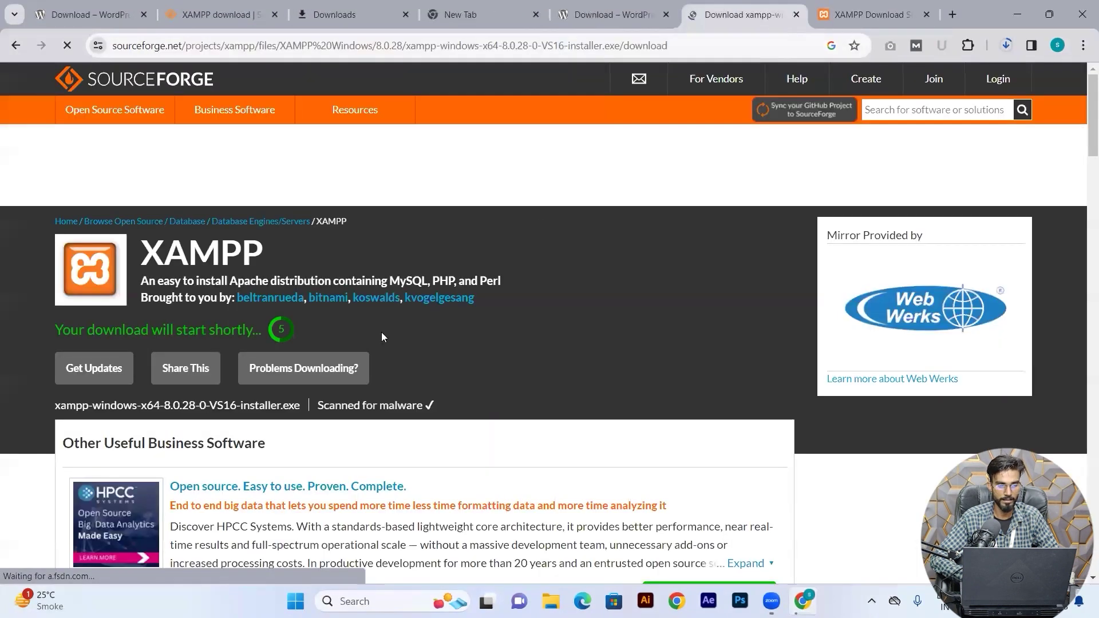
scroll(355, 352, down, 1)
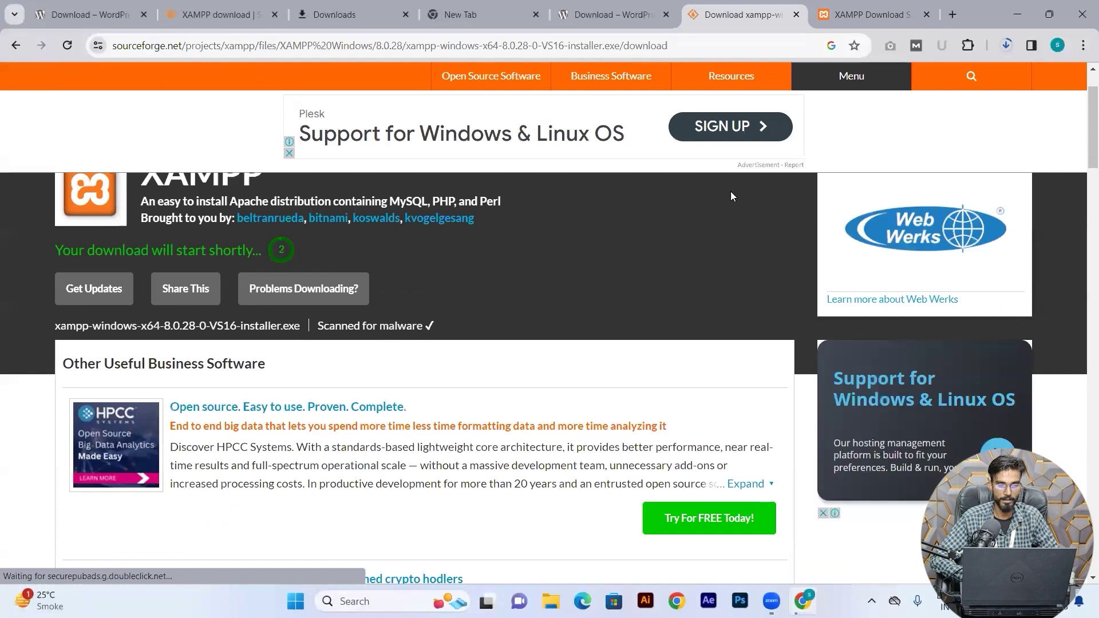
click(927, 15)
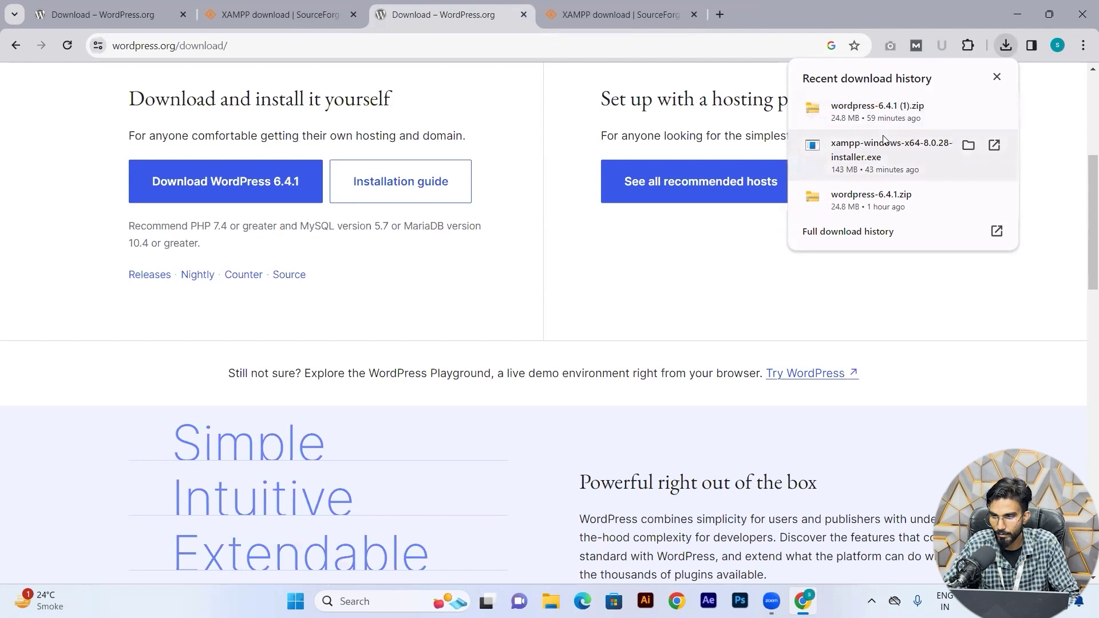
Launch the downloaded XAMPP installer, dismiss the UAC warning and keep the default components.
click(967, 146)
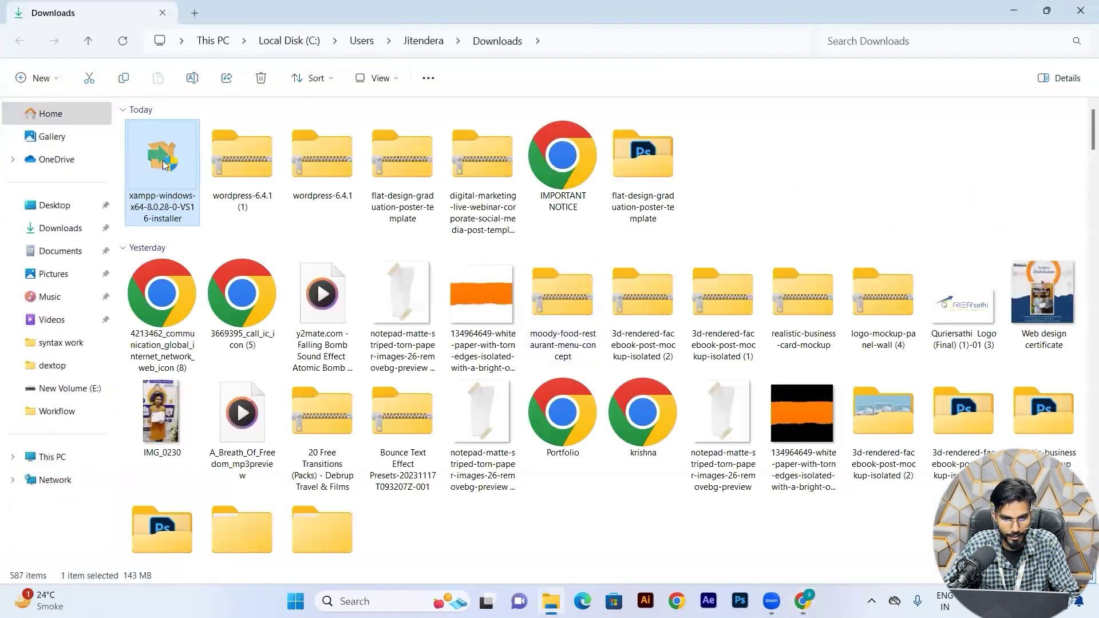
double_click(164, 163)
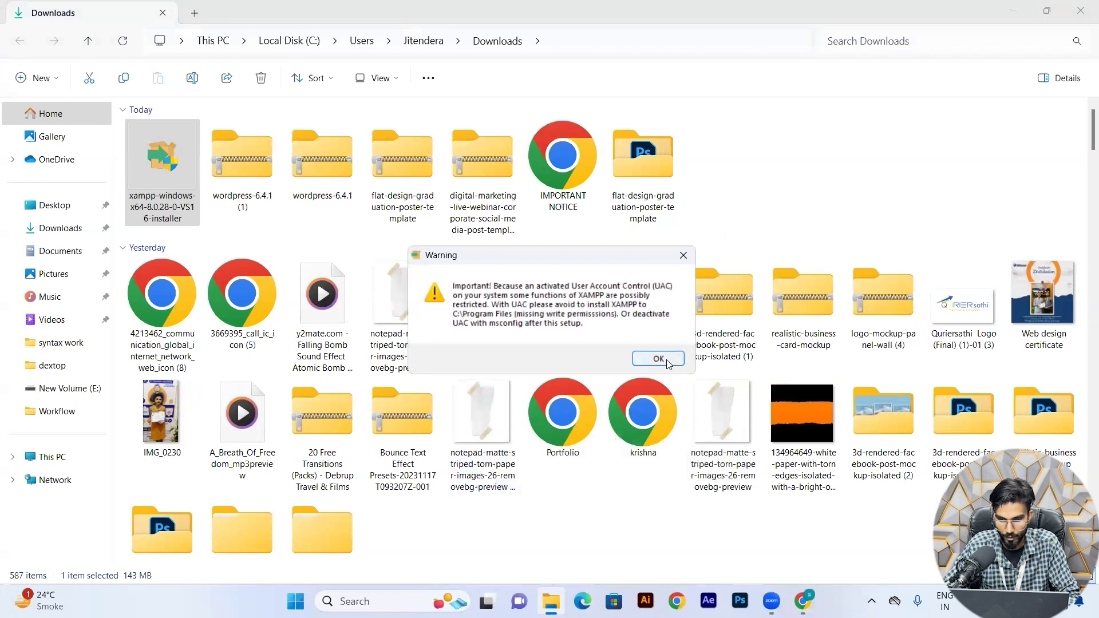
click(658, 358)
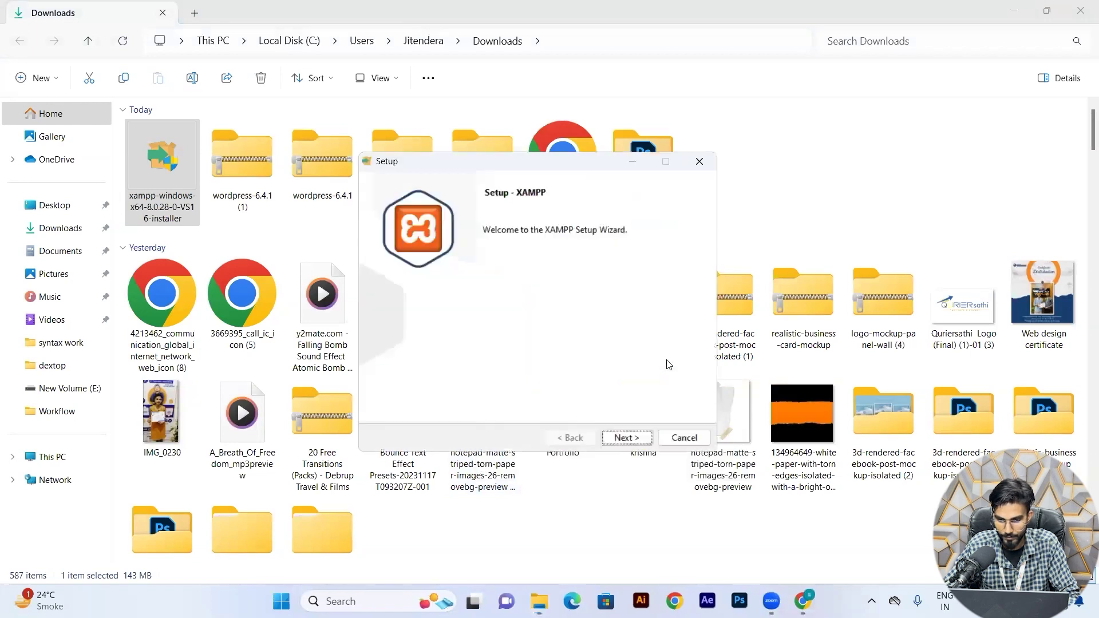
click(627, 438)
click(626, 439)
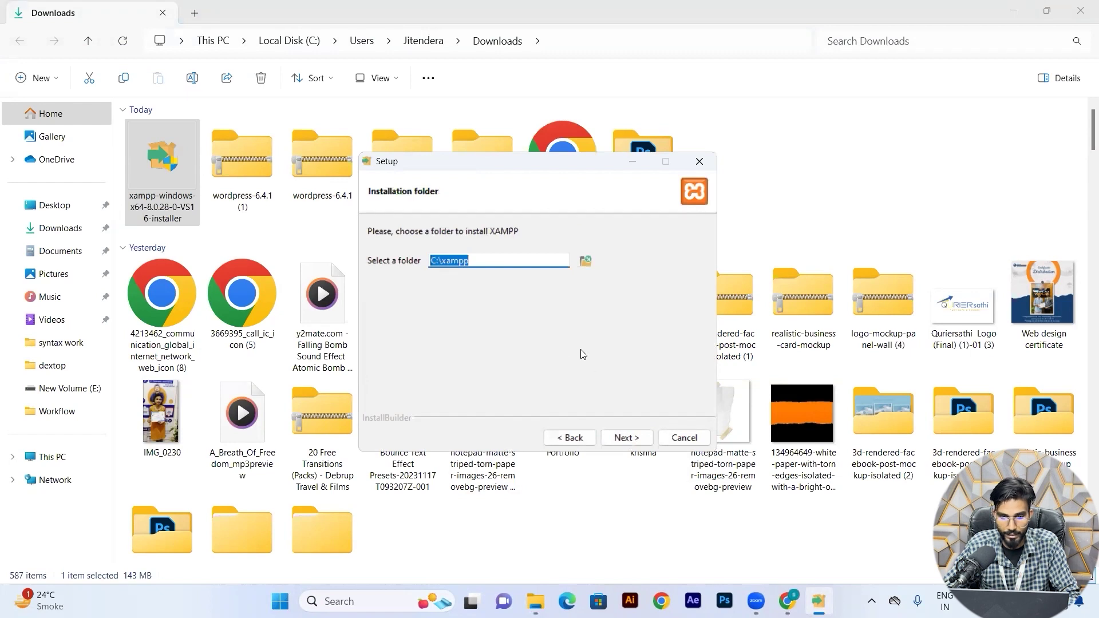
Keep C:\xampp as the install folder and English as the language, then begin installing.
click(447, 262)
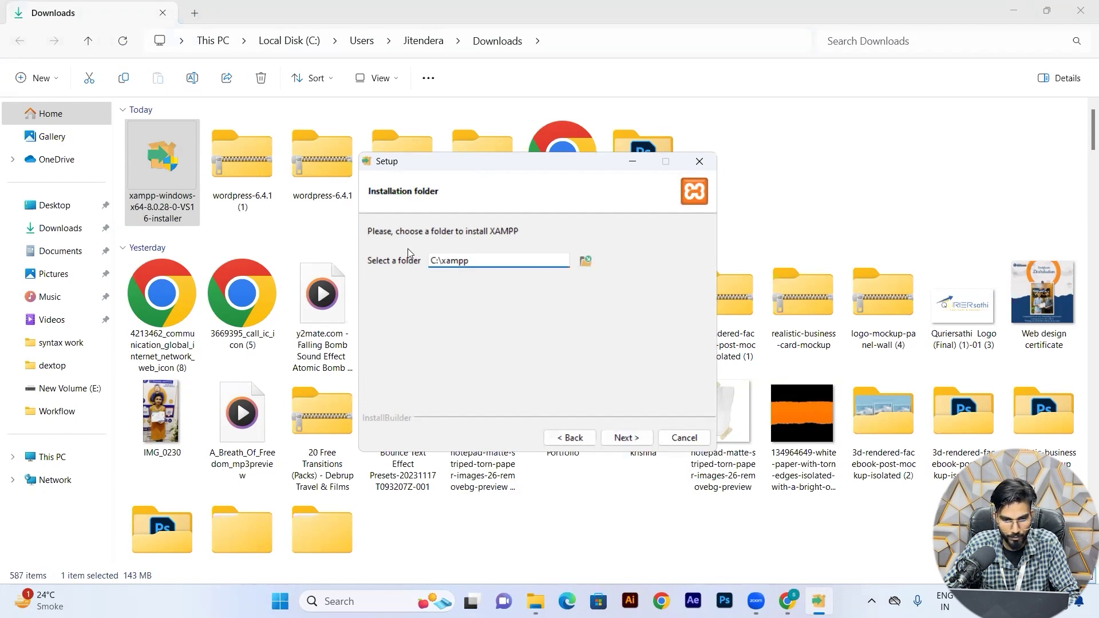
click(57, 457)
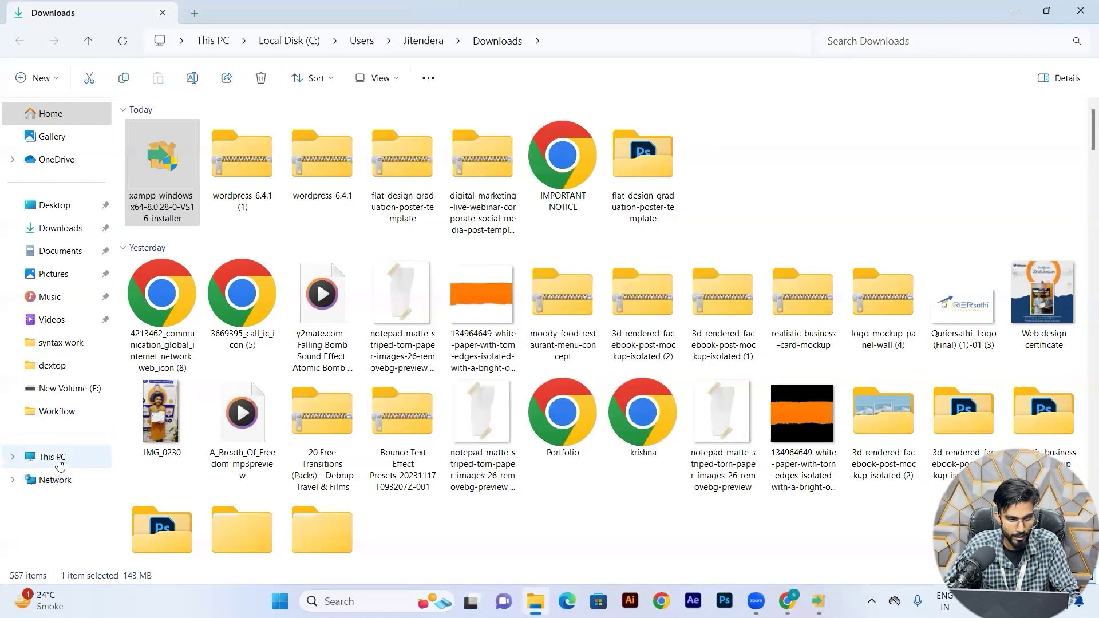
click(382, 154)
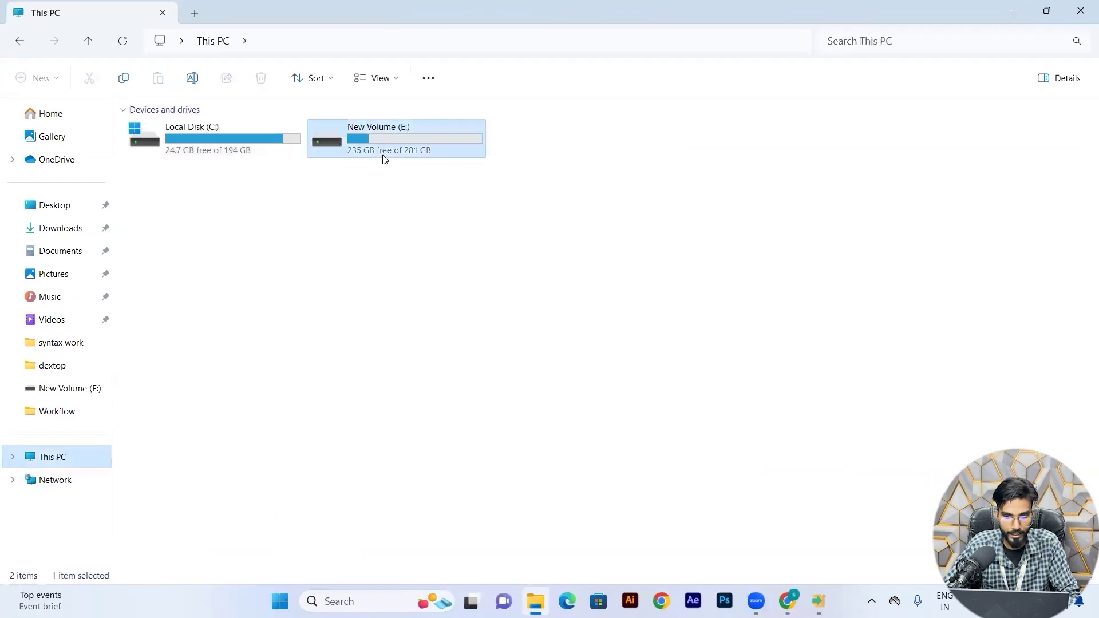
click(252, 146)
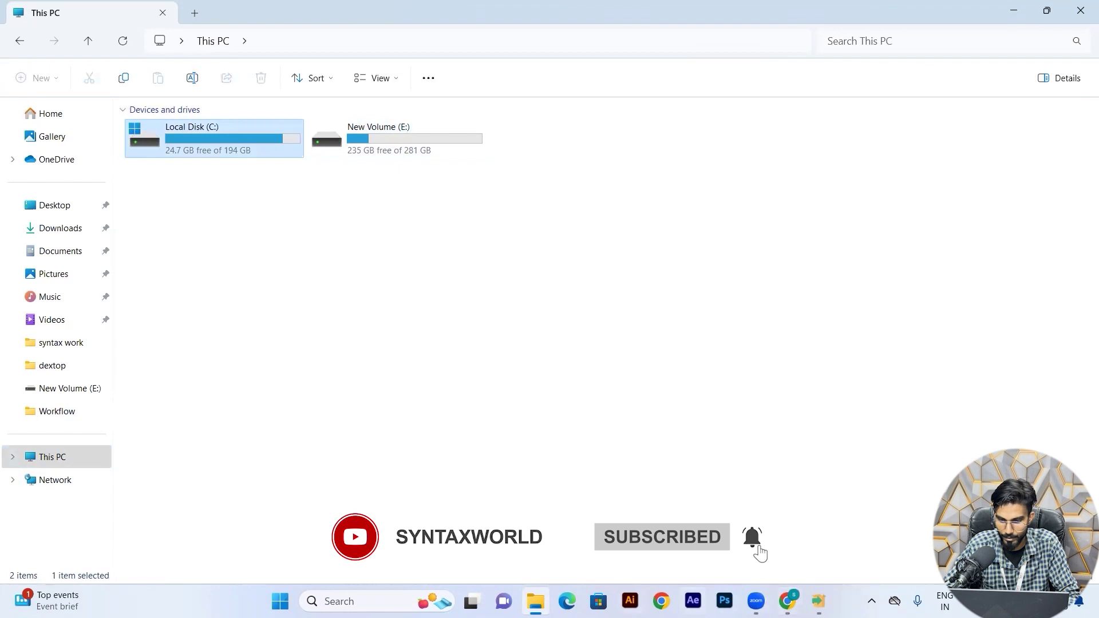
mouse_move(817, 598)
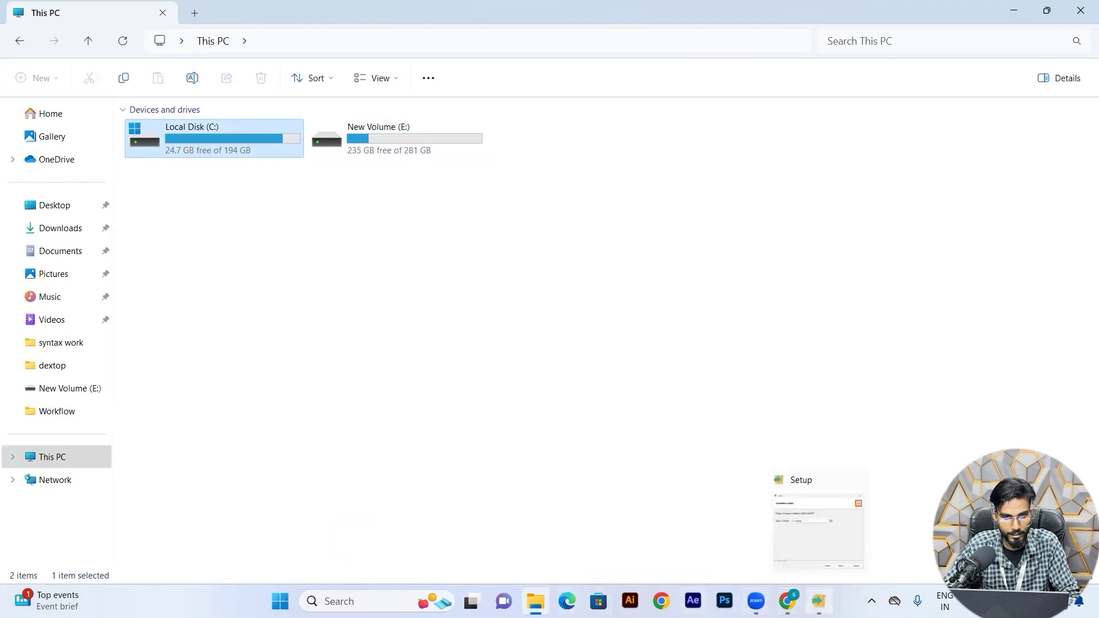
click(800, 525)
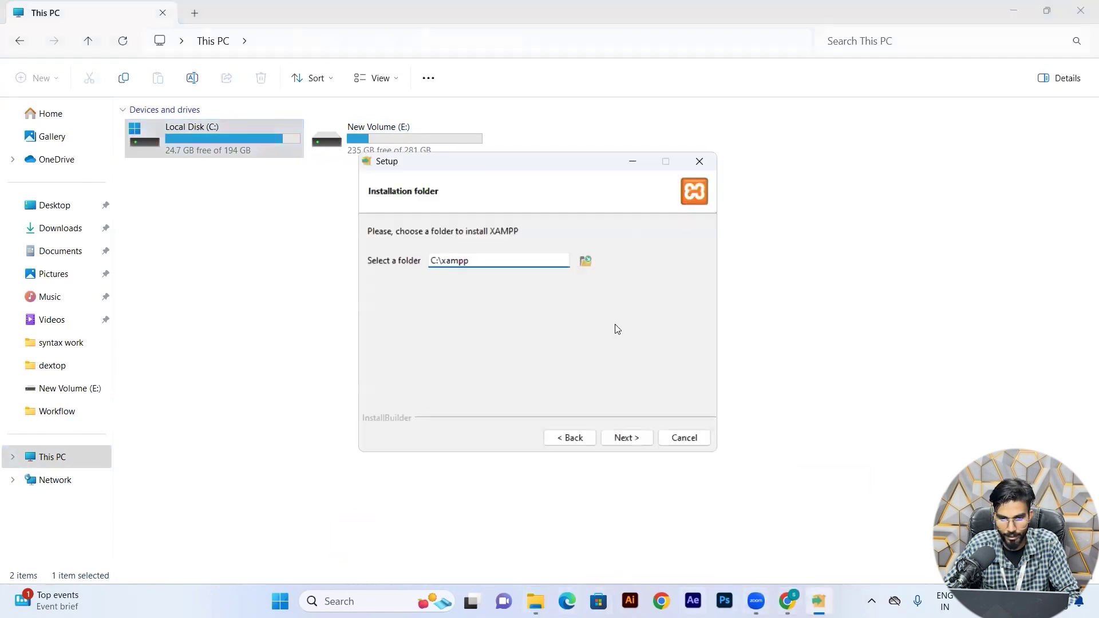
click(629, 435)
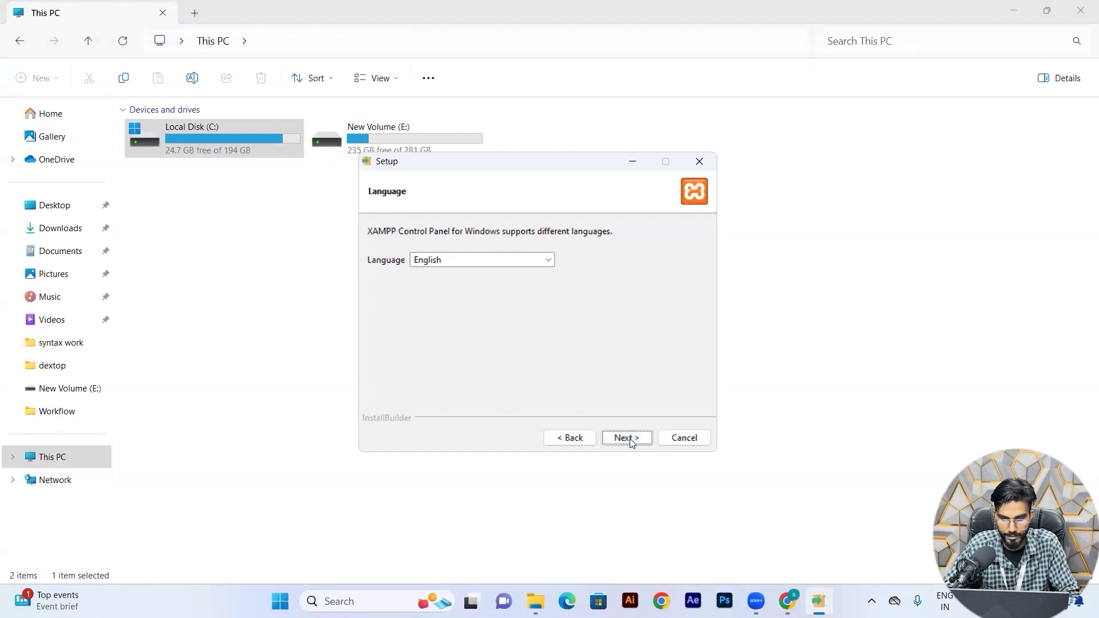
click(631, 438)
click(628, 439)
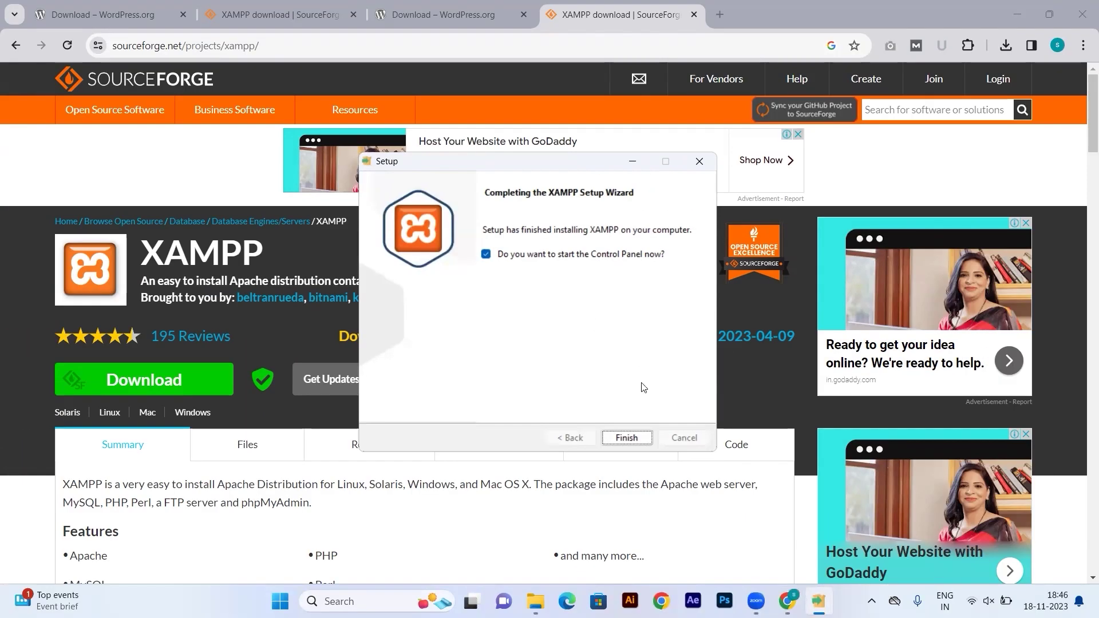
Finish XAMPP setup and start Apache in the Control Panel.
click(635, 440)
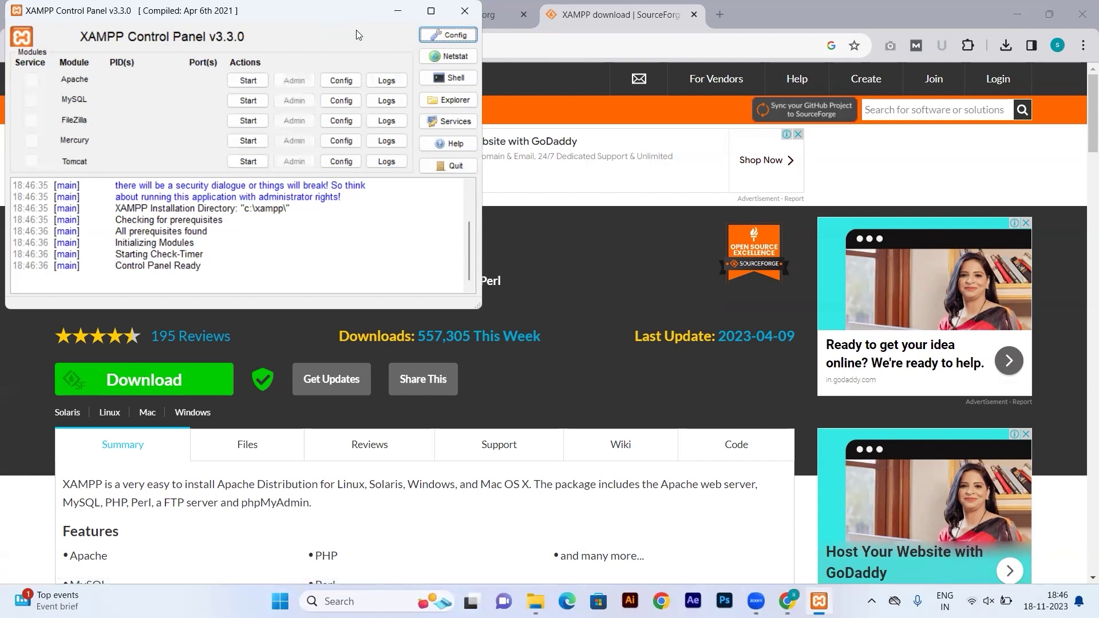
drag(337, 13, 532, 162)
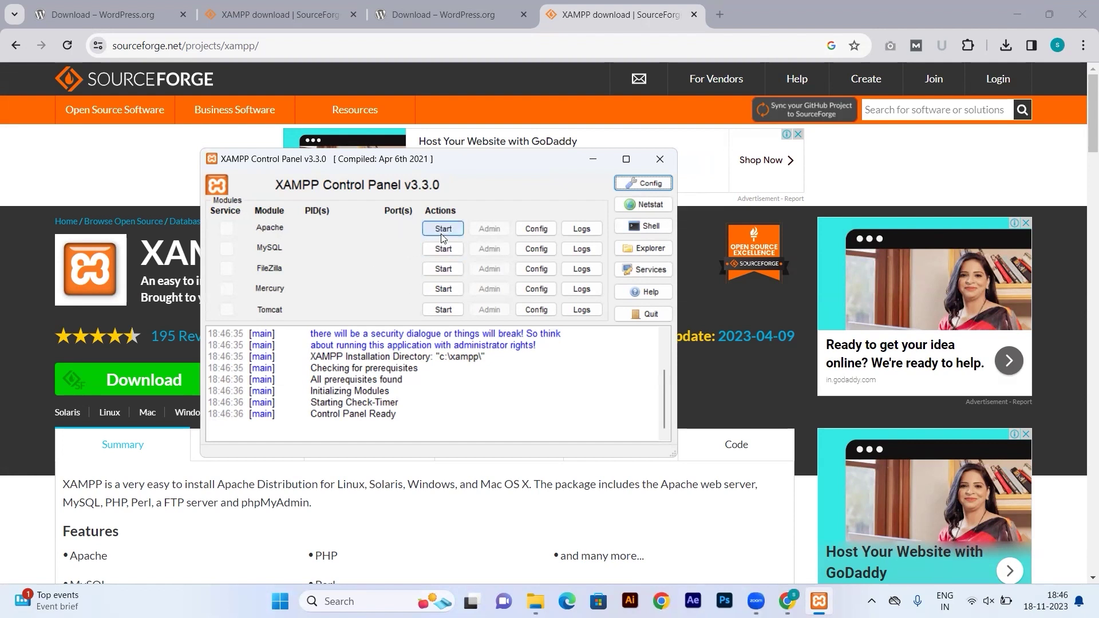
click(446, 230)
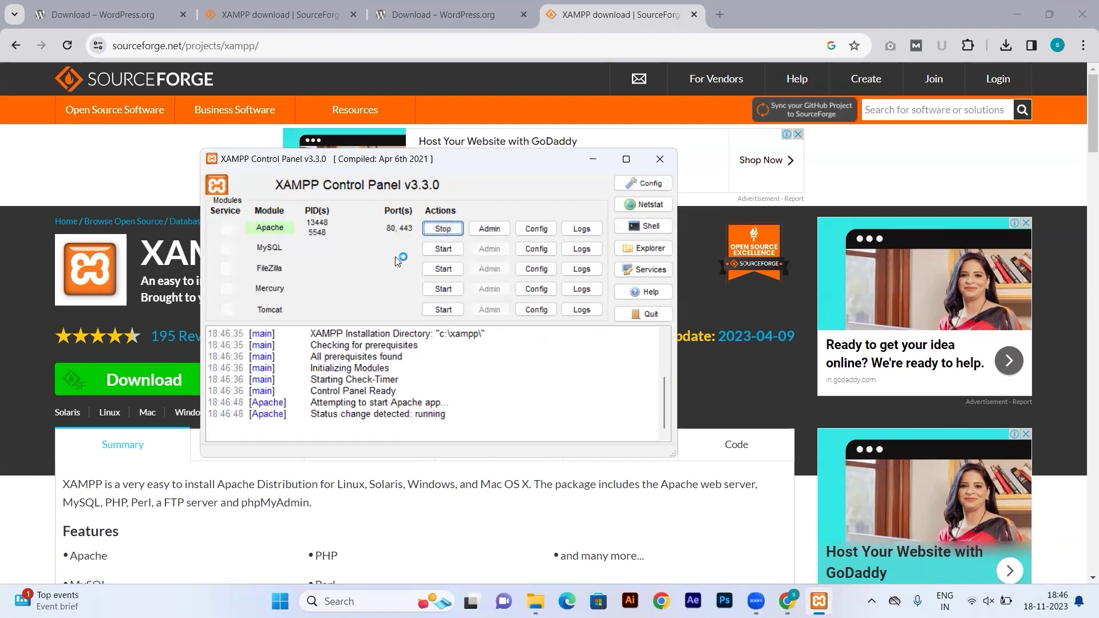
Start MySQL, allowing mysqld through the firewall, then minimize the panel and close the SourceForge tab.
click(441, 250)
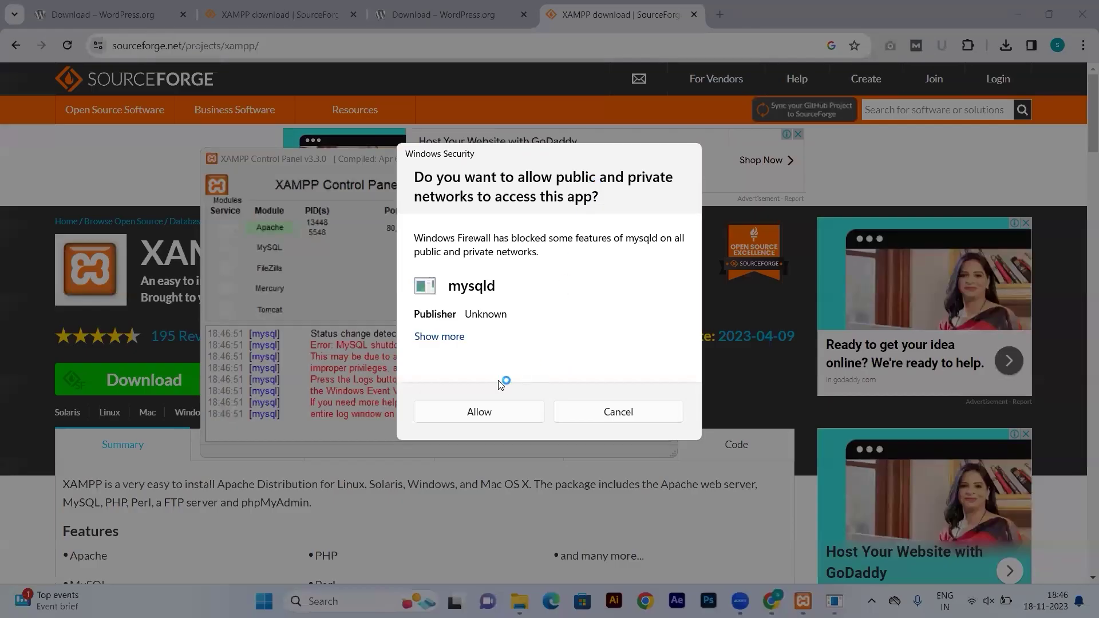
click(479, 412)
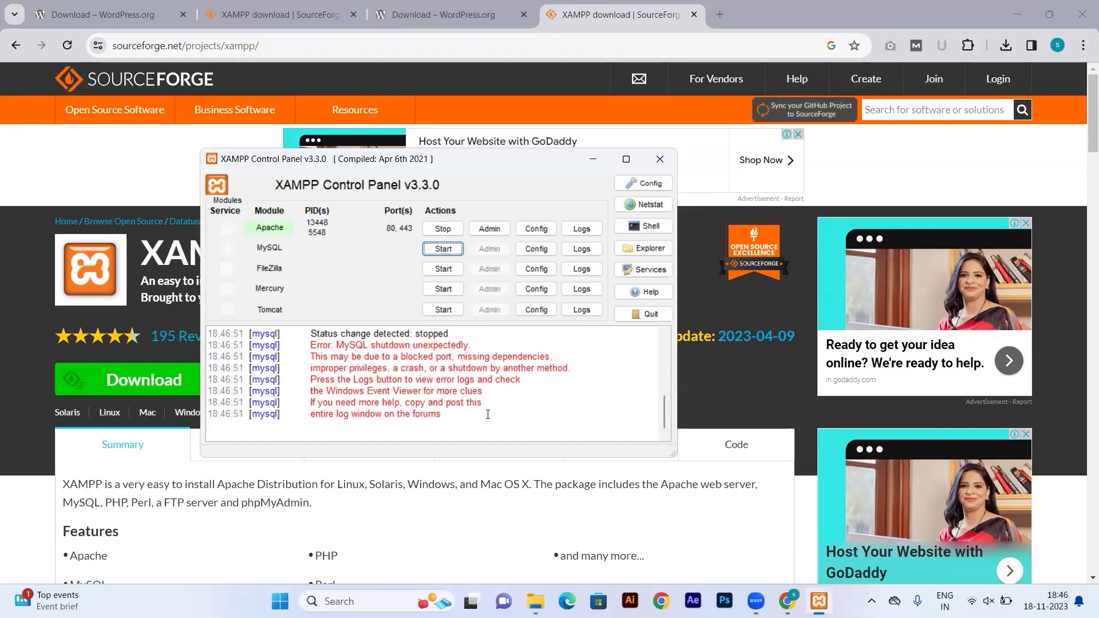
click(445, 250)
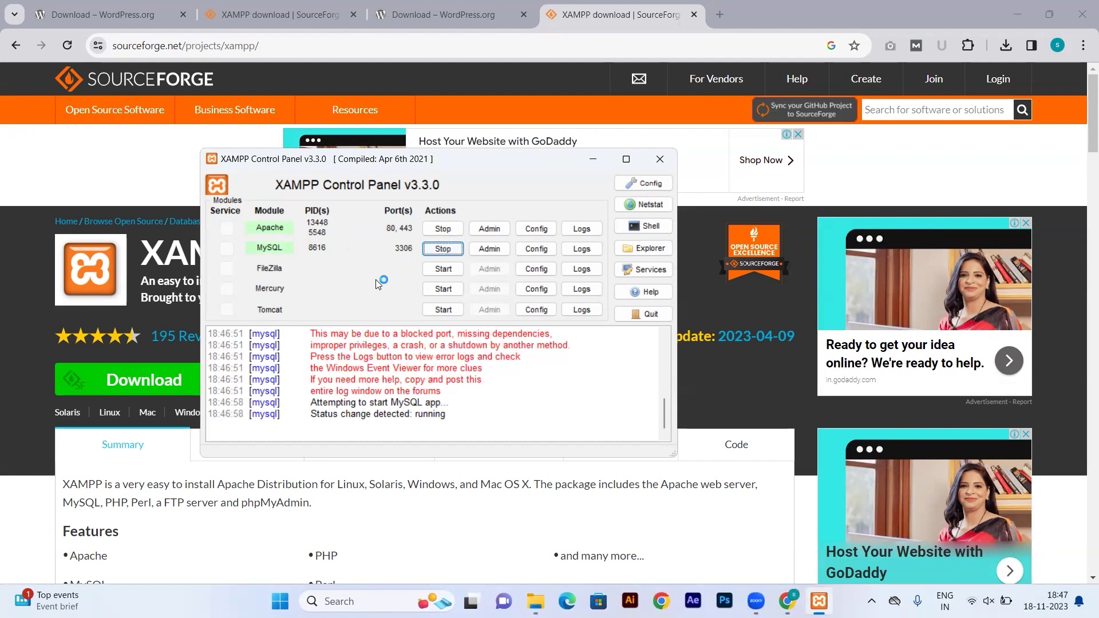
click(594, 159)
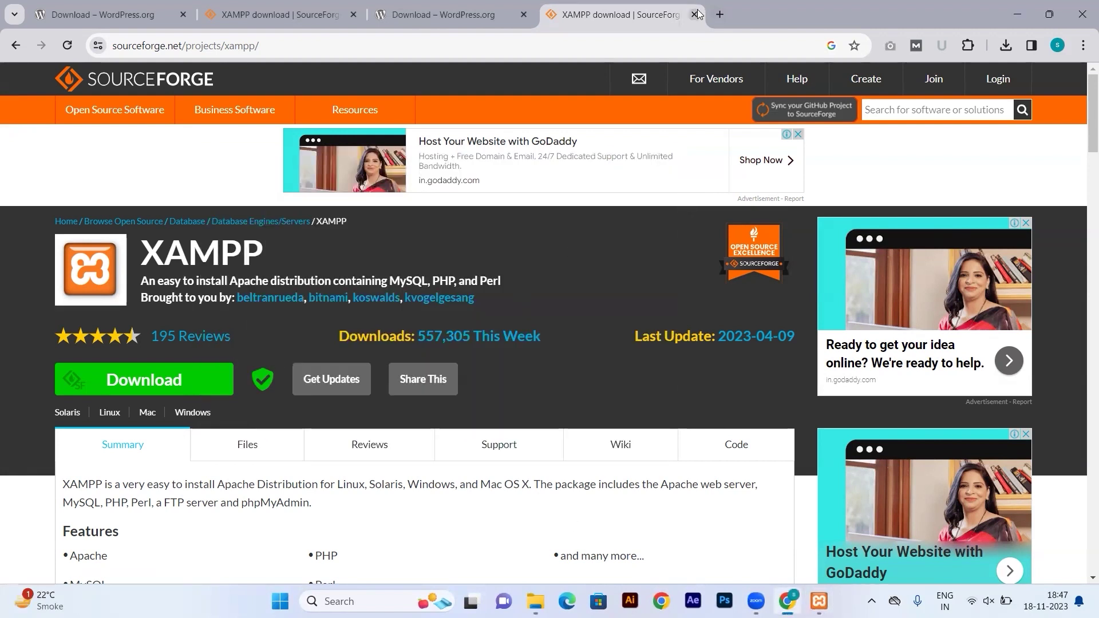
click(694, 15)
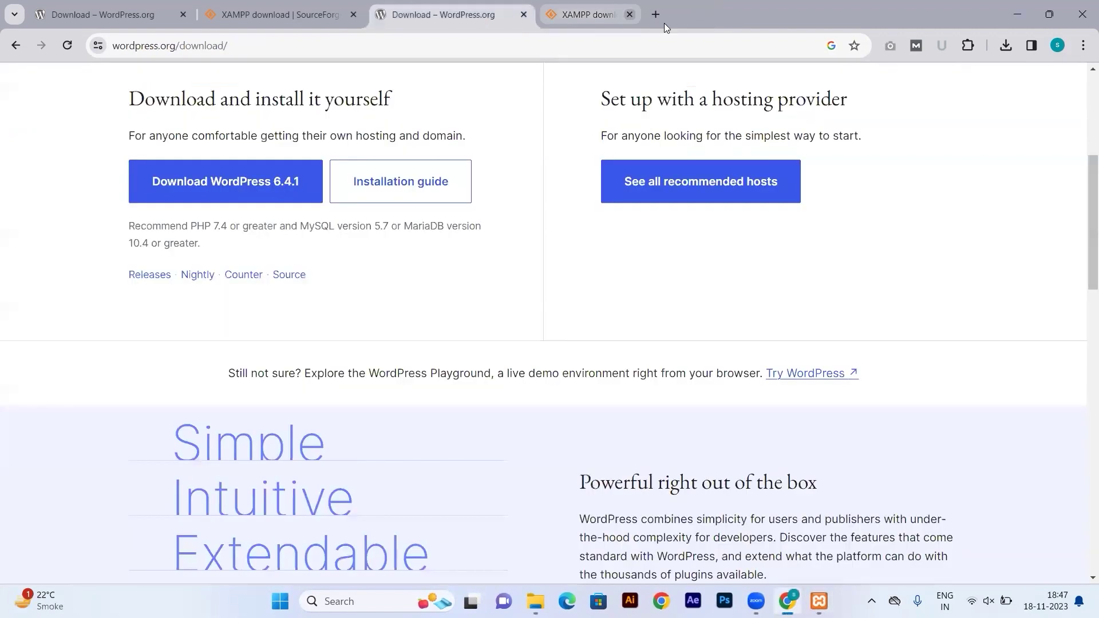
Close the leftover Chrome tabs and select the wordpress-6.4.1 (1) zip in Downloads.
click(523, 14)
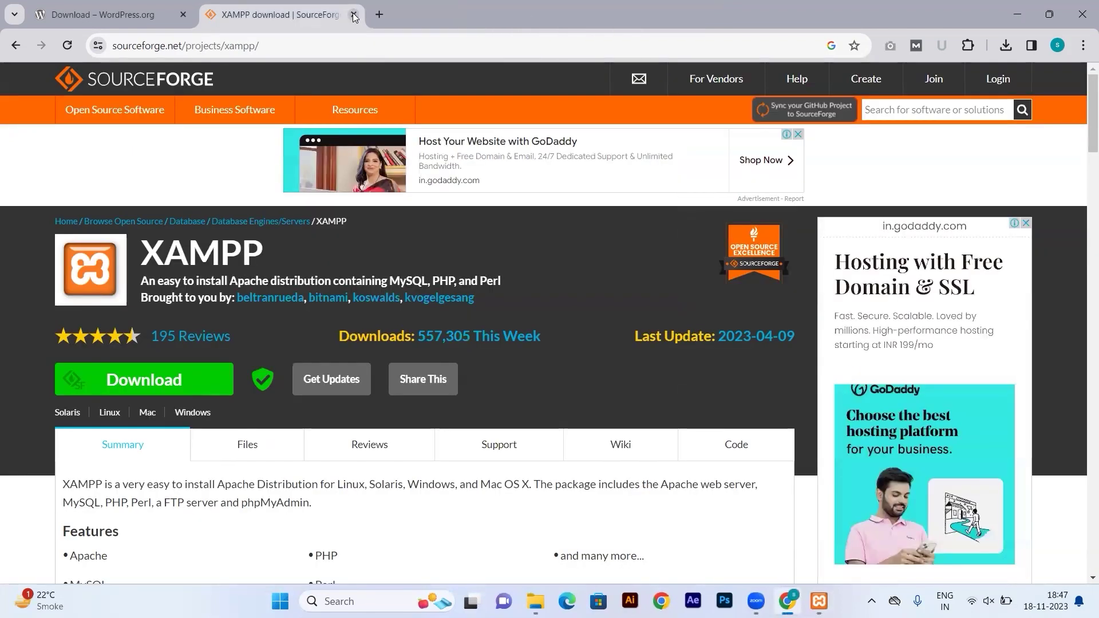
click(354, 15)
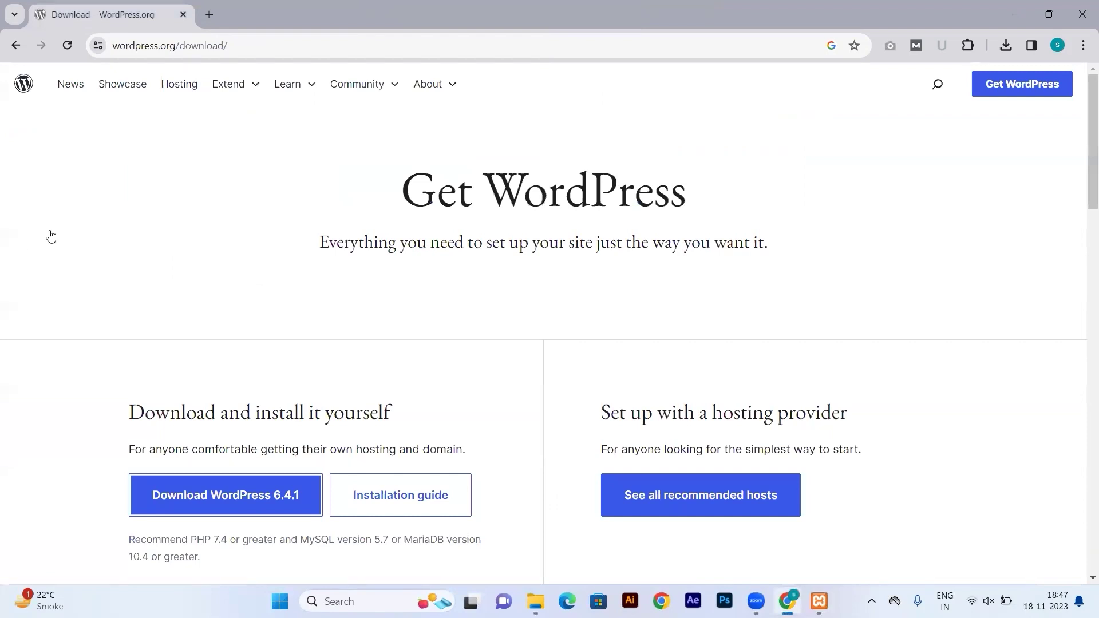
key(alt+Tab)
click(265, 165)
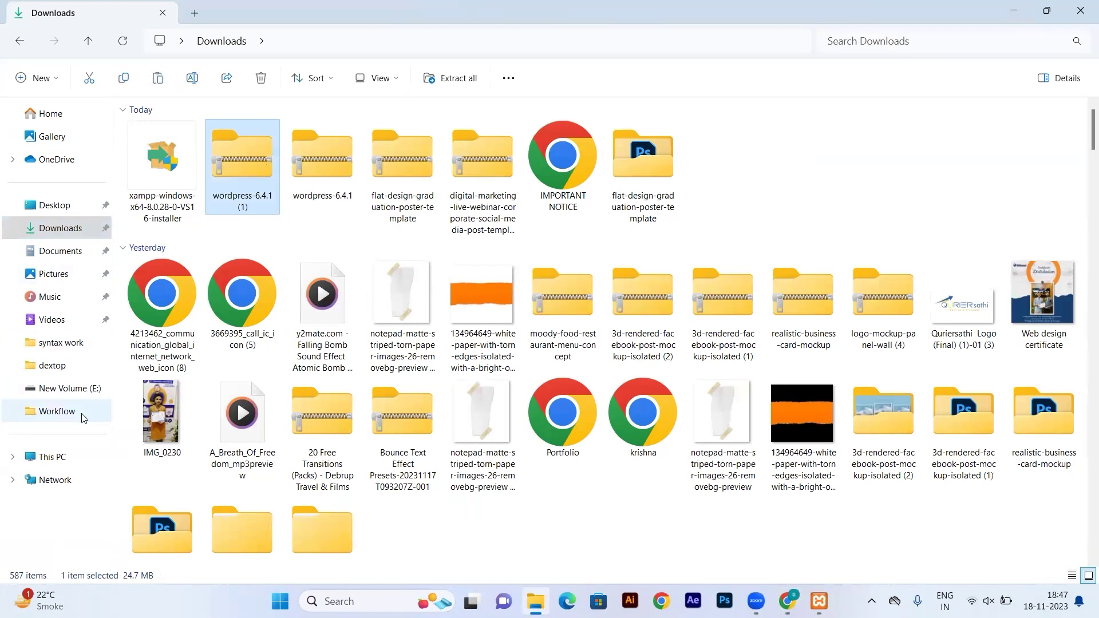
Paste the WordPress zip into C:\xampp\htdocs.
click(52, 457)
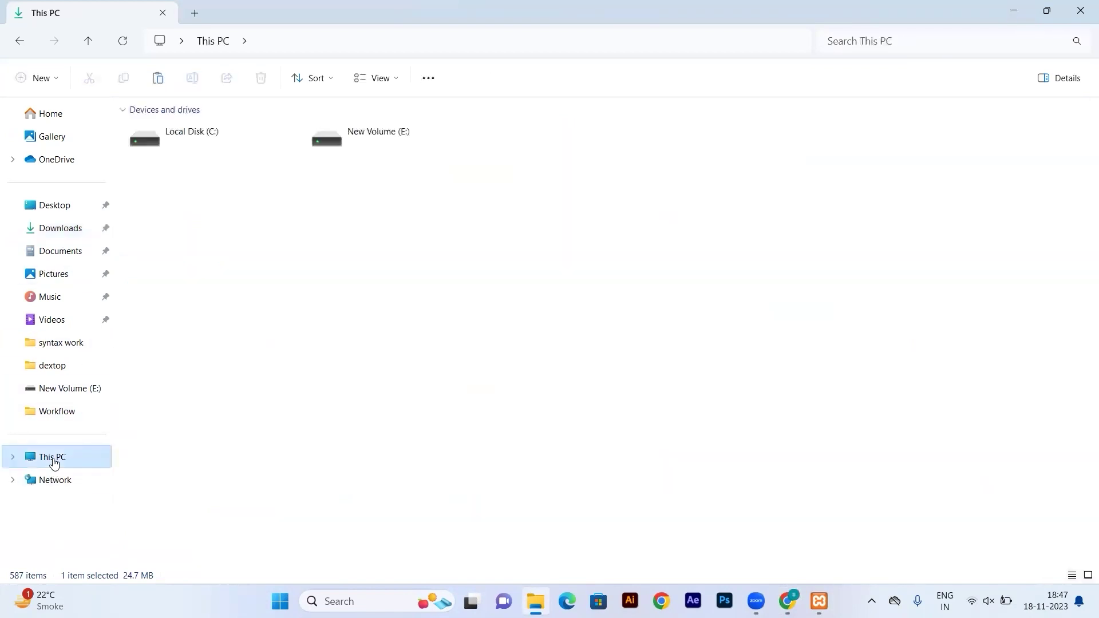
double_click(218, 148)
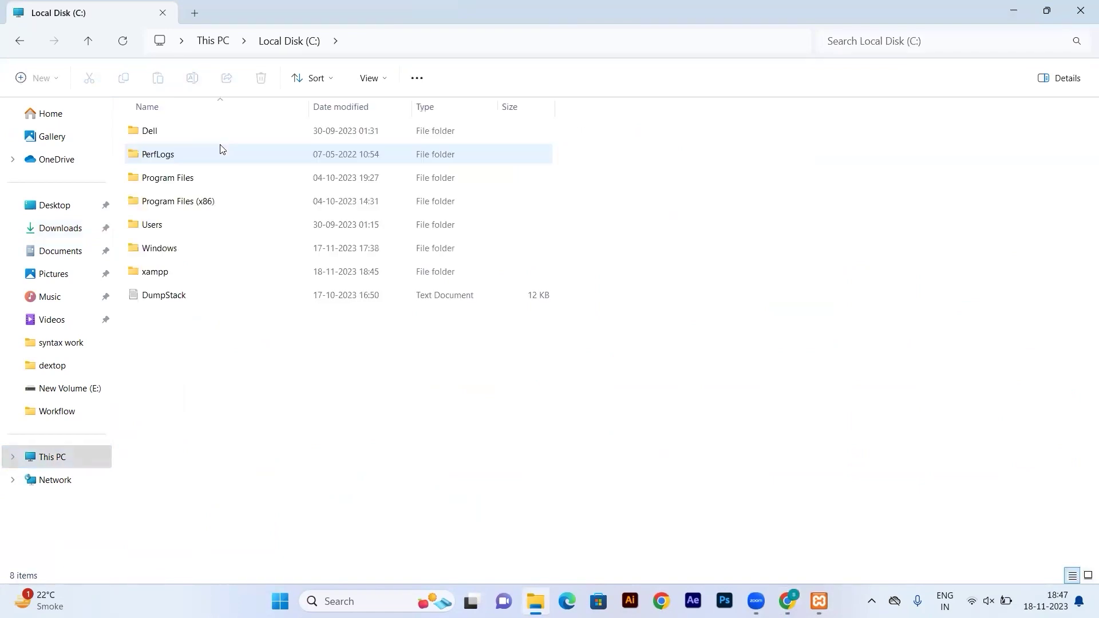
double_click(189, 278)
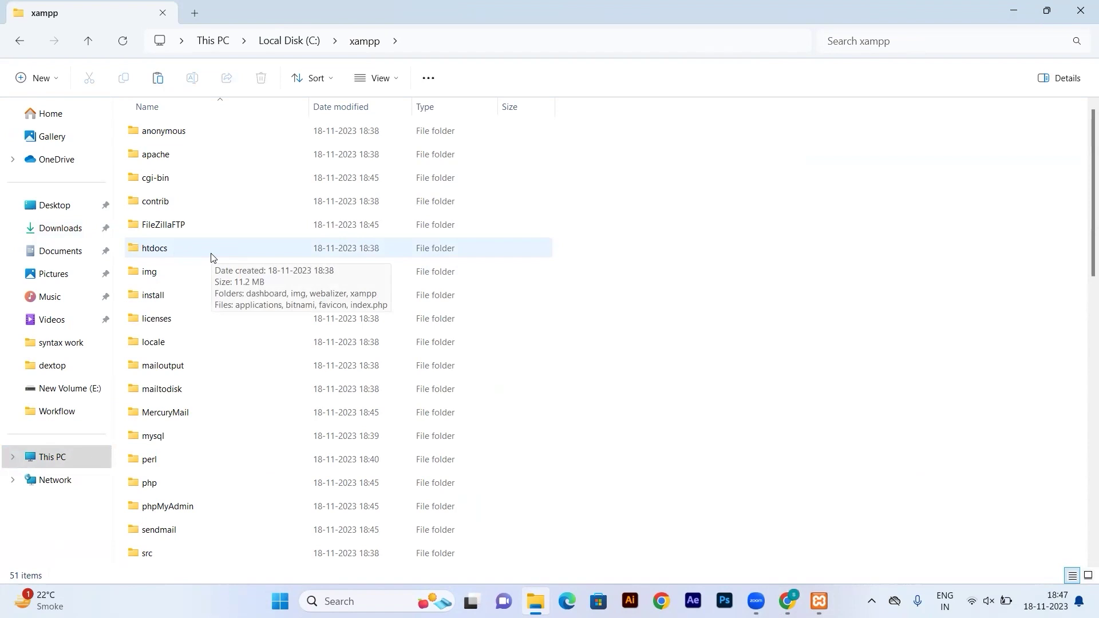
double_click(211, 257)
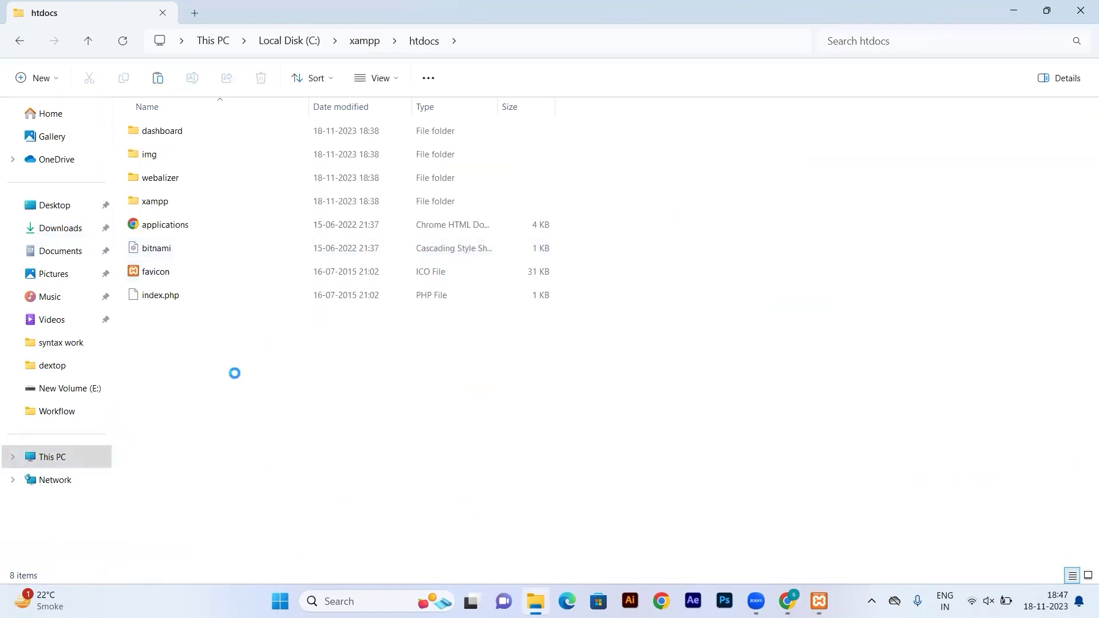
key(ctrl+v)
click(257, 413)
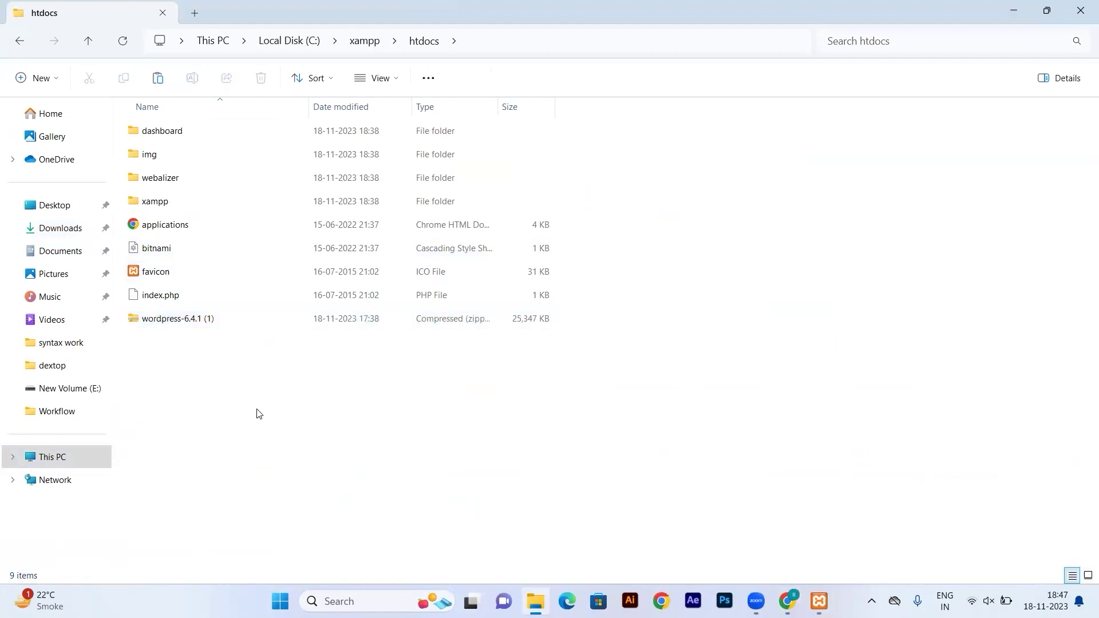
Create a new folder in htdocs and name it 'new-project'.
right_click(218, 387)
mouse_move(277, 290)
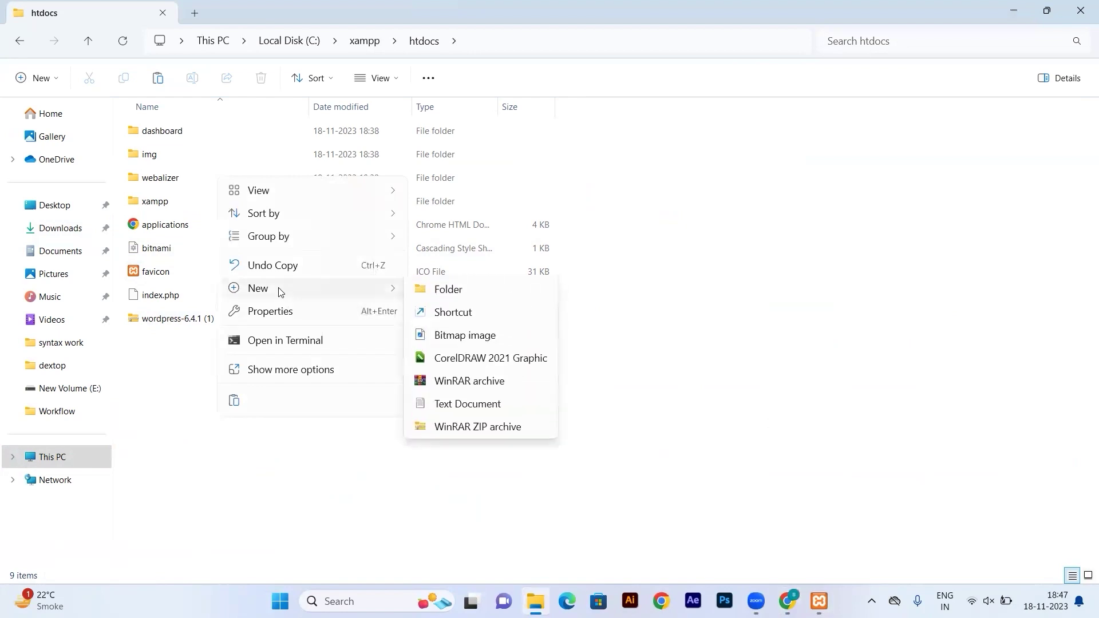
click(444, 290)
key(BackSpace)
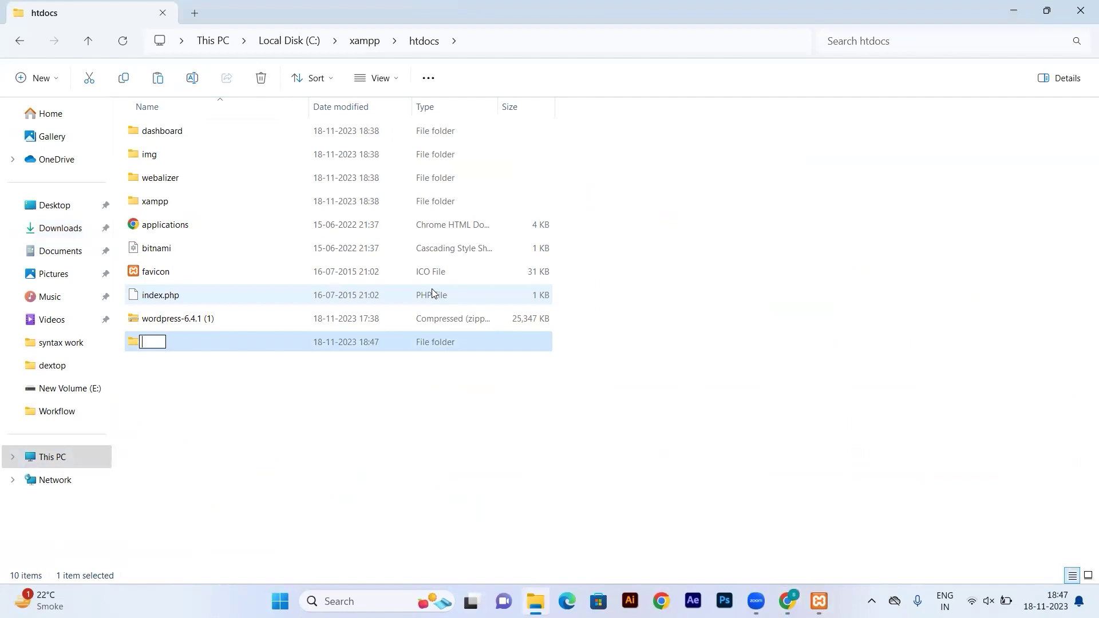
text(new-project)
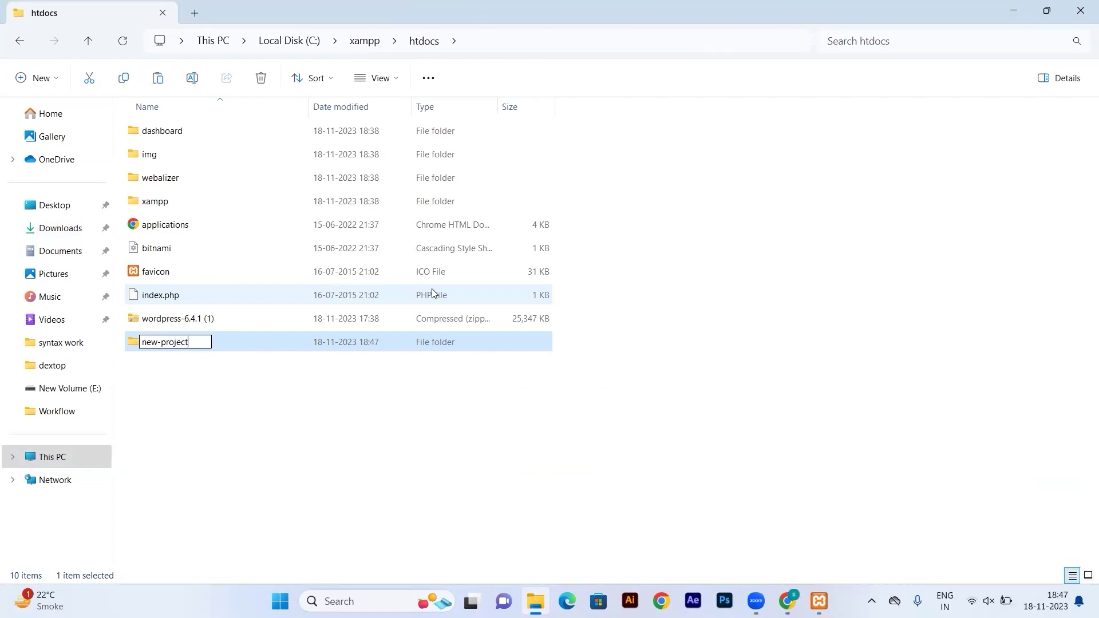
click(314, 420)
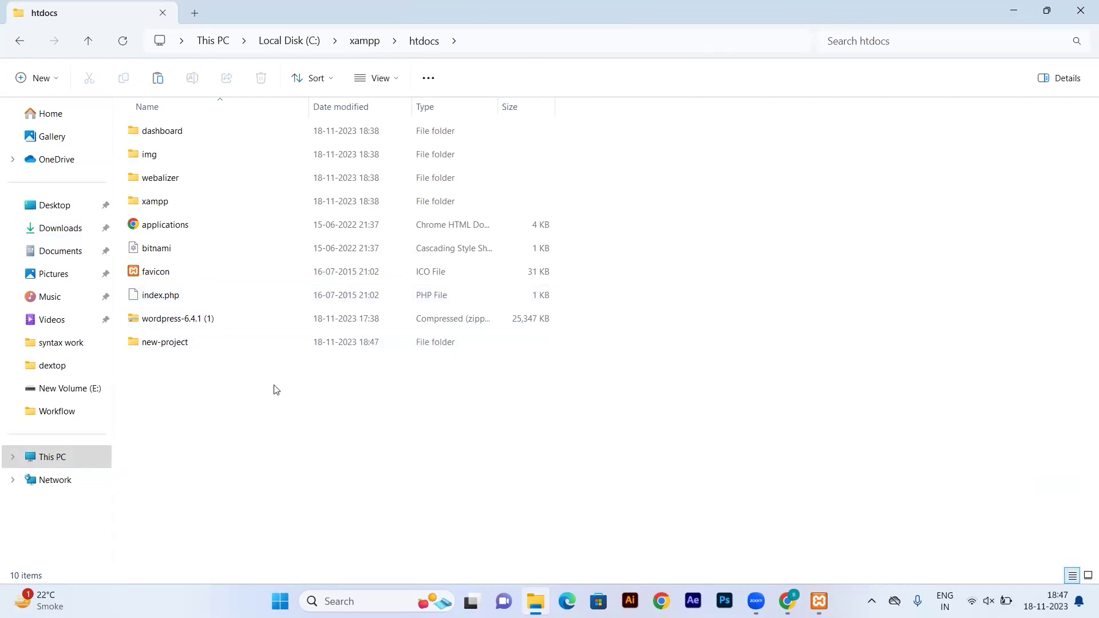
click(222, 350)
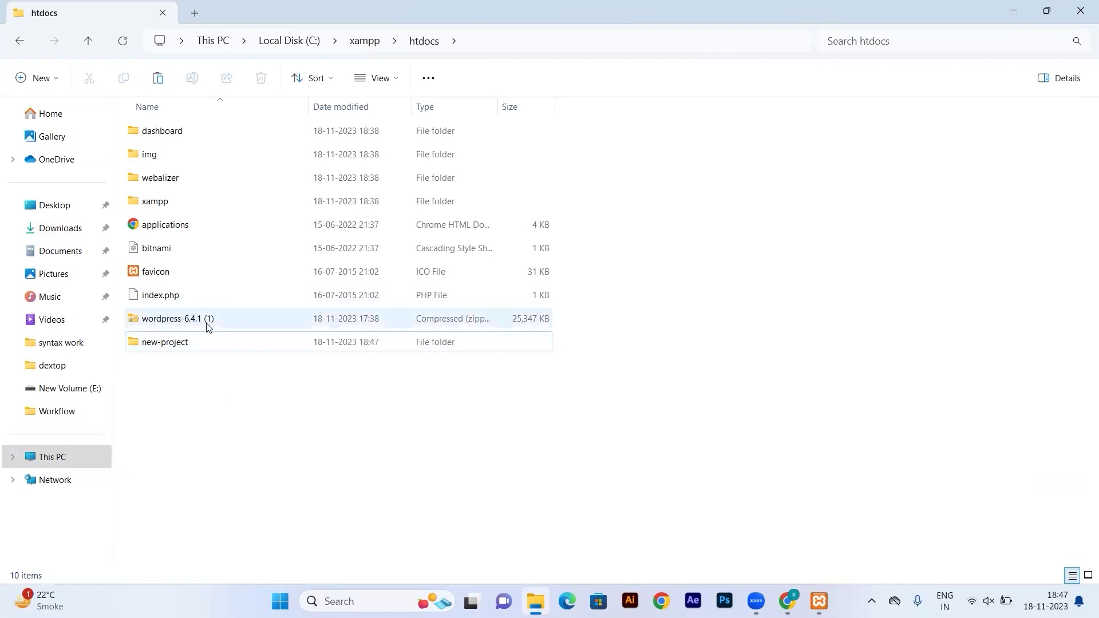
click(207, 326)
Extract the WordPress zip into htdocs, open its inner wordpress folder and select all 19 items.
right_click(208, 326)
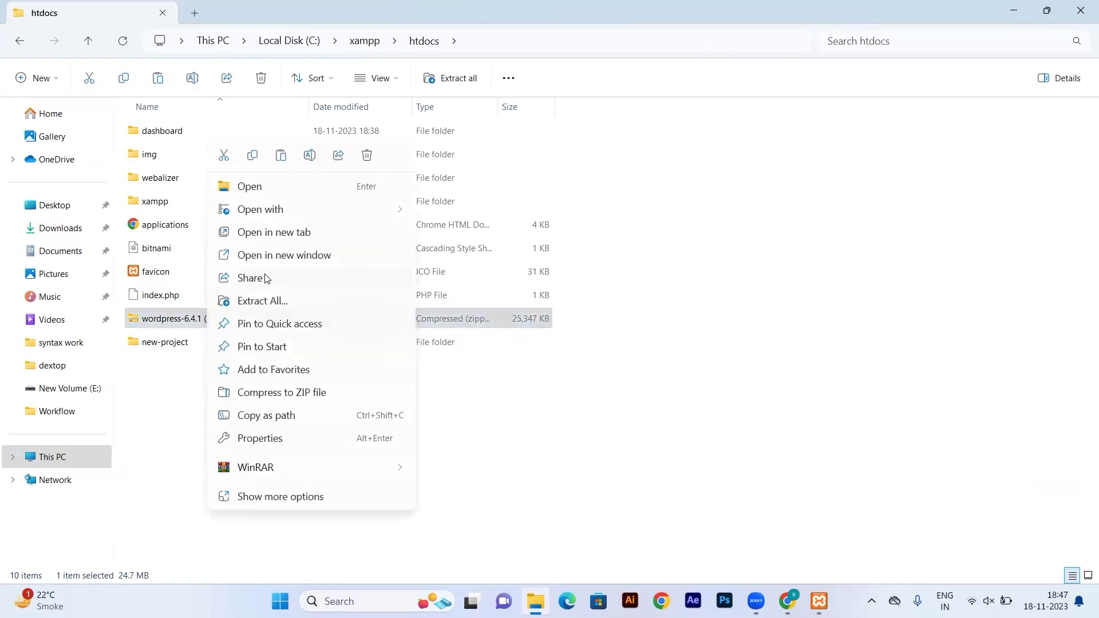
click(282, 302)
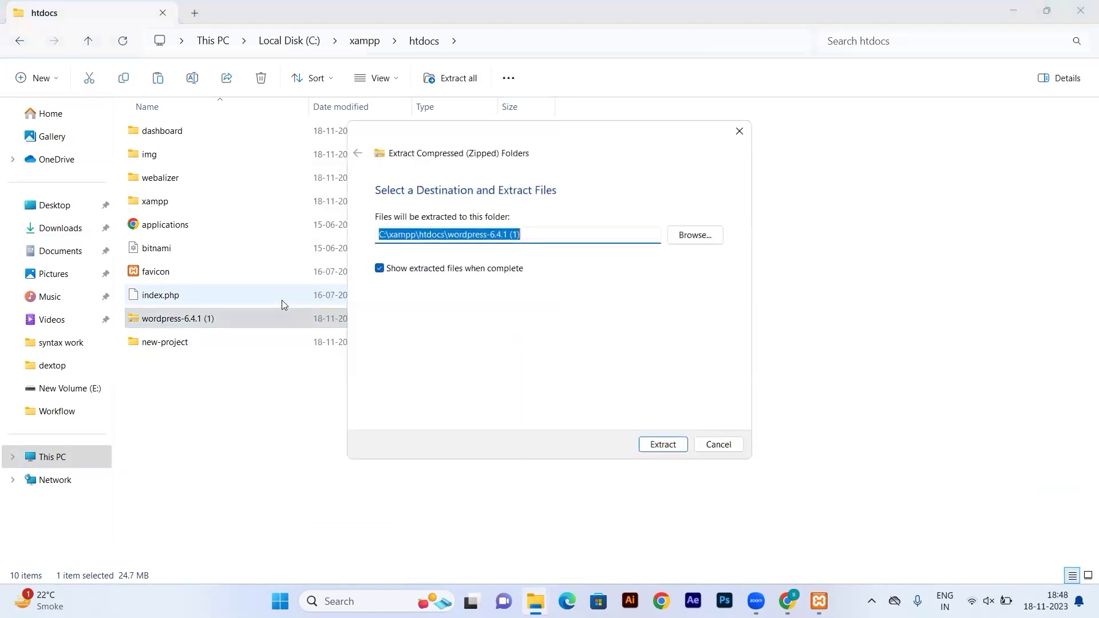
click(673, 444)
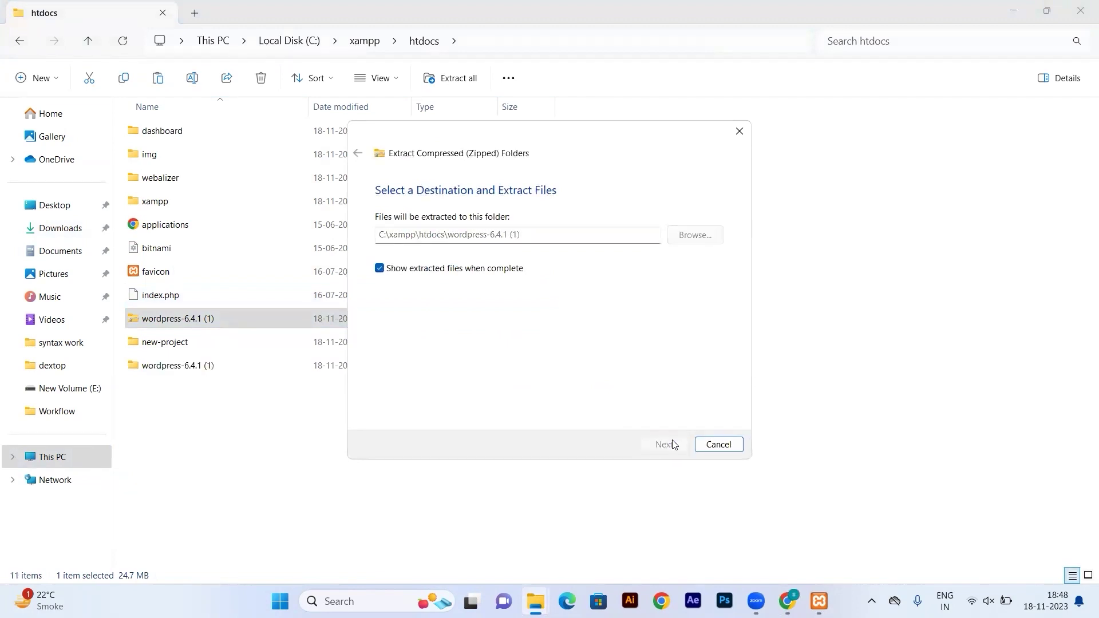
click(215, 239)
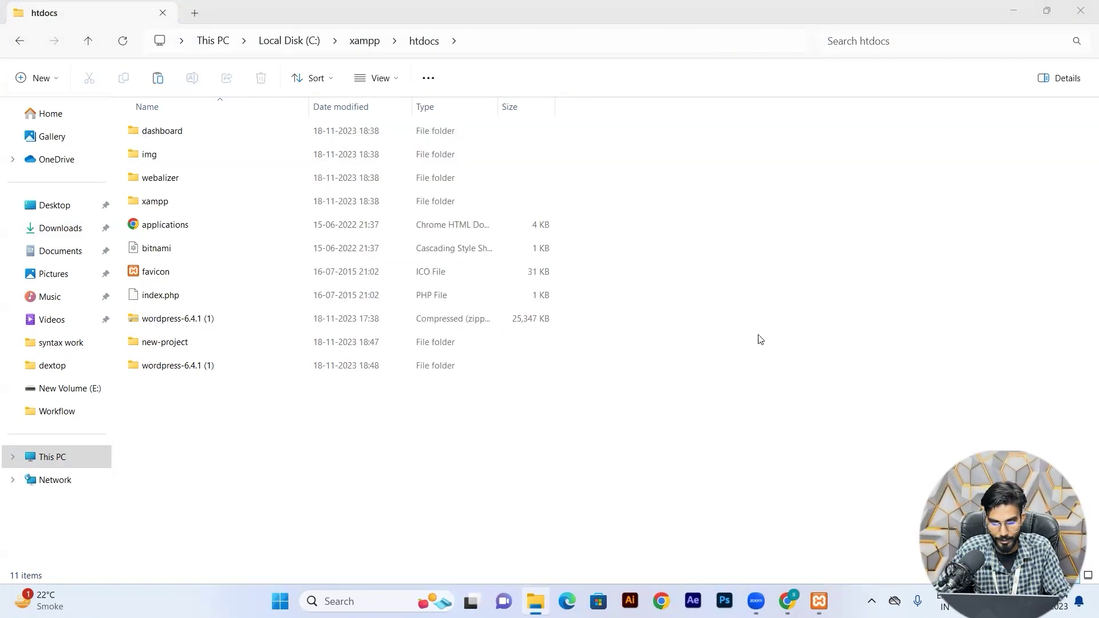
double_click(192, 366)
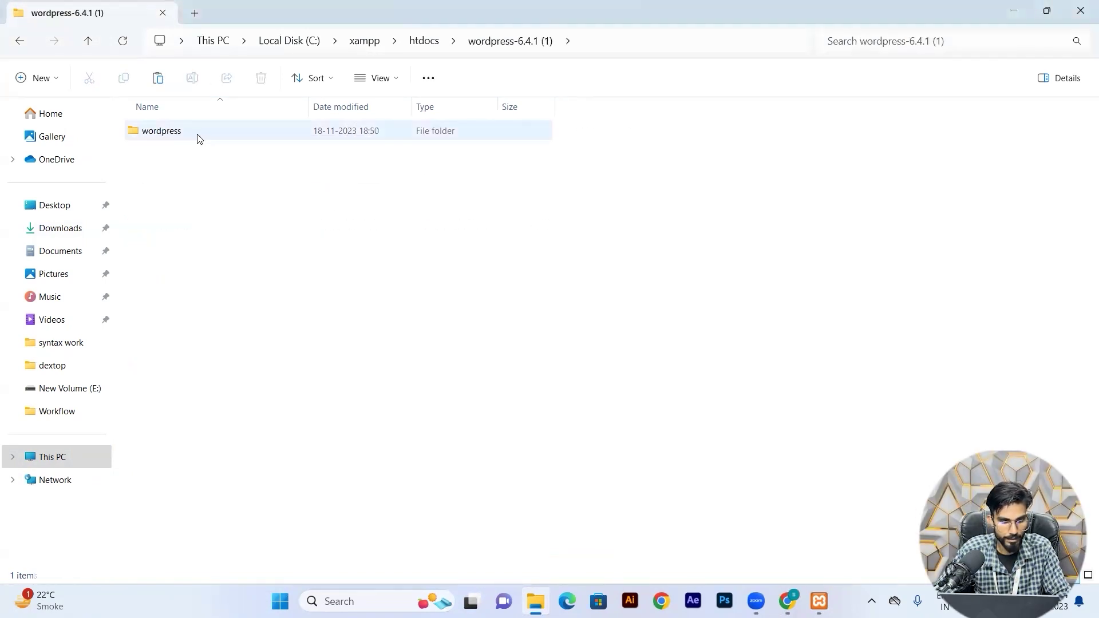
double_click(198, 137)
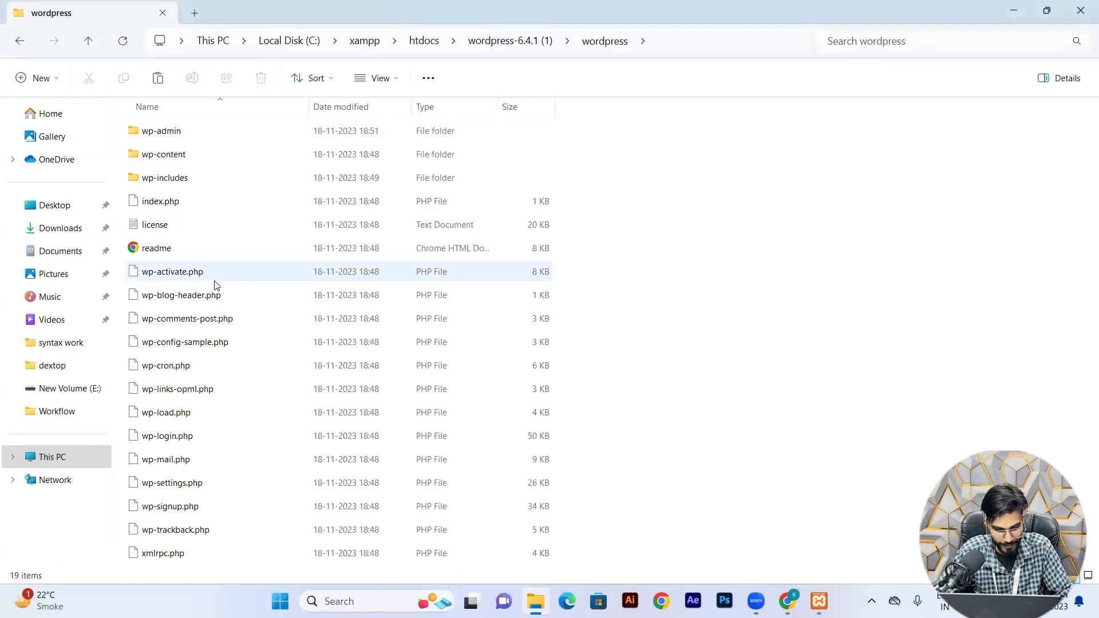
key(ctrl+a)
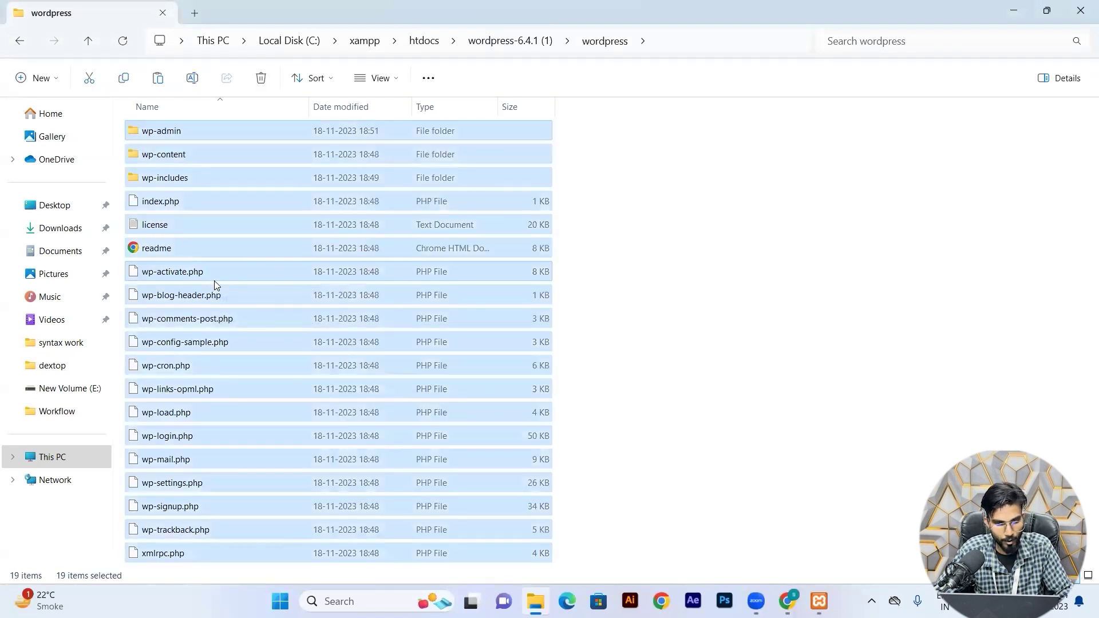
Paste the WordPress files into the new-project folder and switch back to Chrome.
click(86, 41)
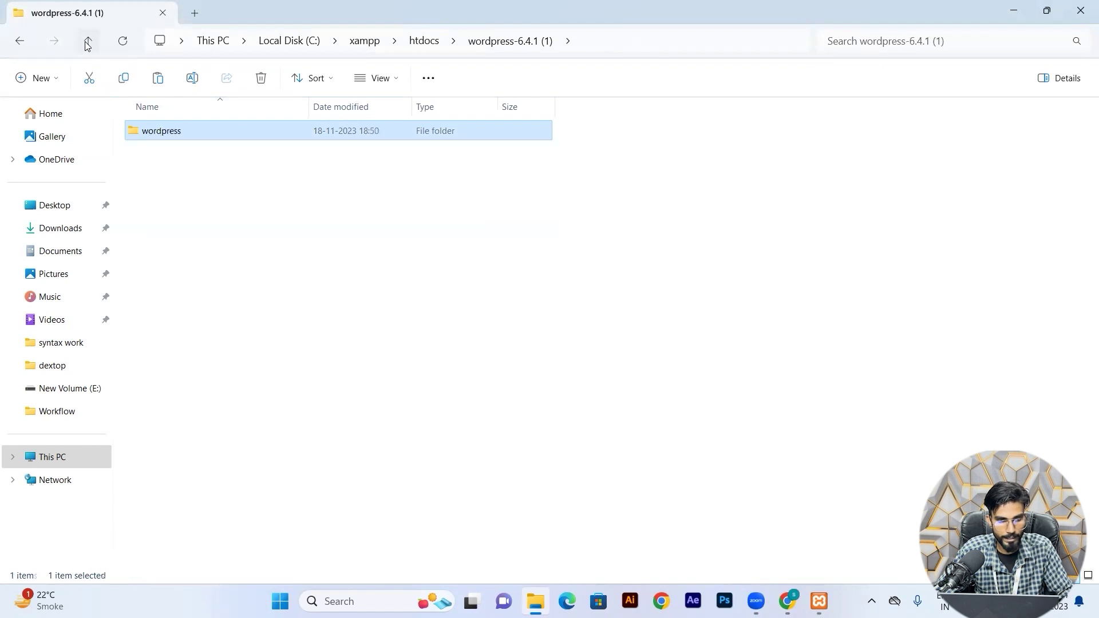
click(86, 41)
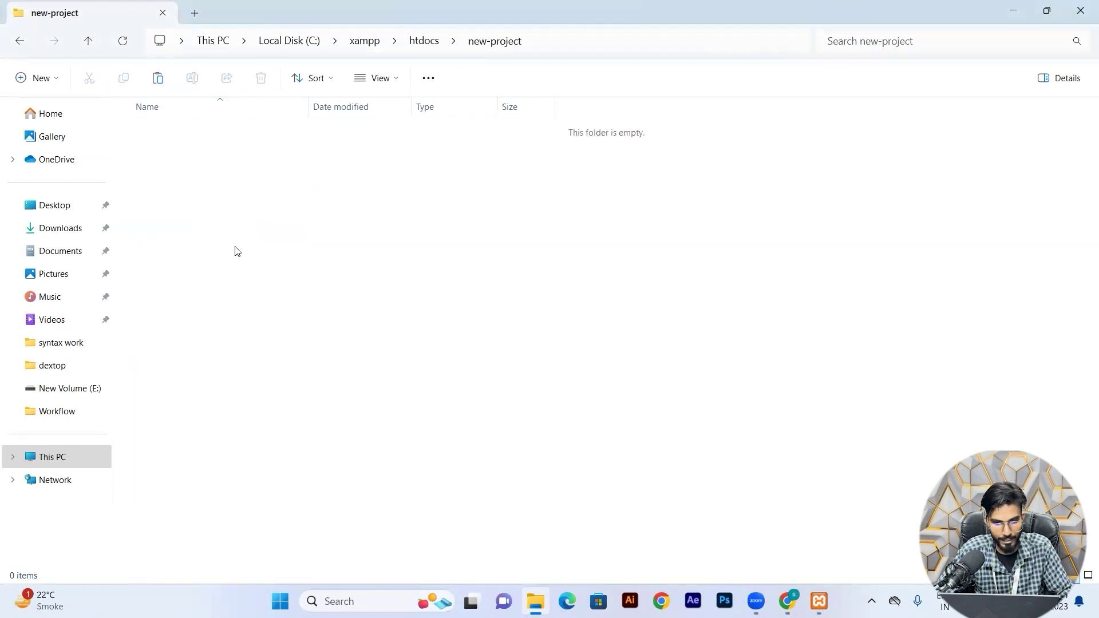
key(ctrl+v)
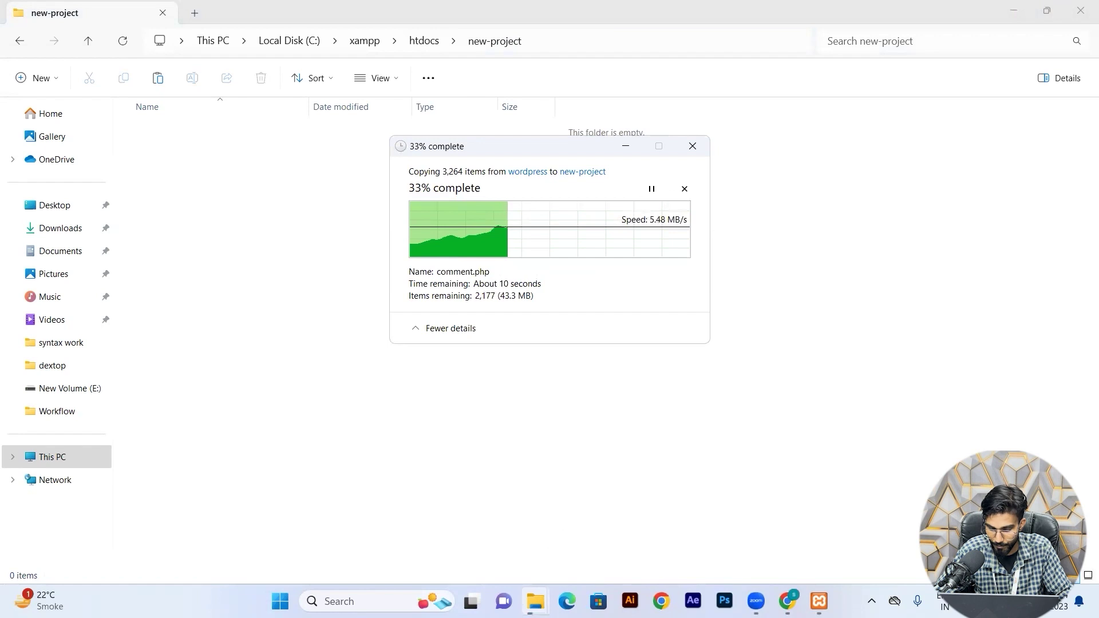
key(alt+Tab)
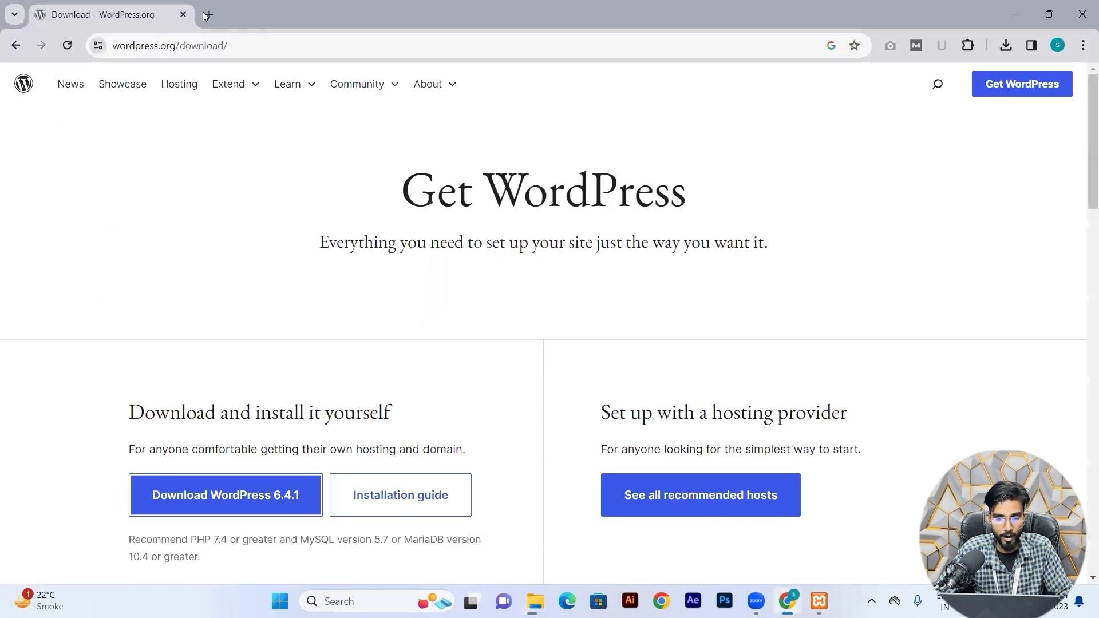
Load localhost/new-project in a new Chrome tab to reach the WordPress setup page.
click(207, 15)
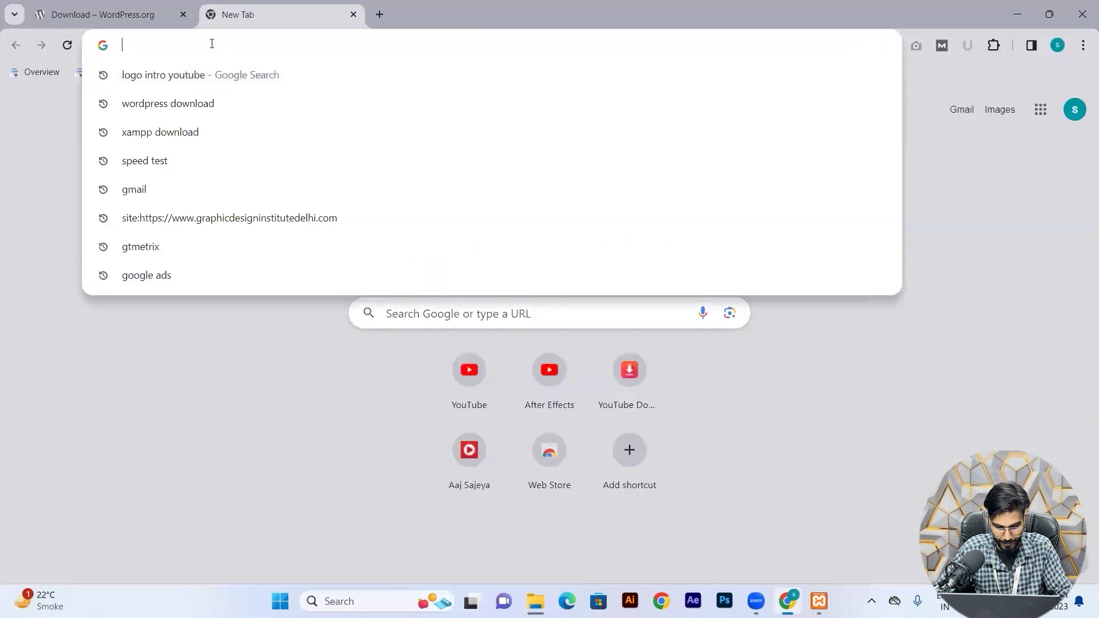
text(loca)
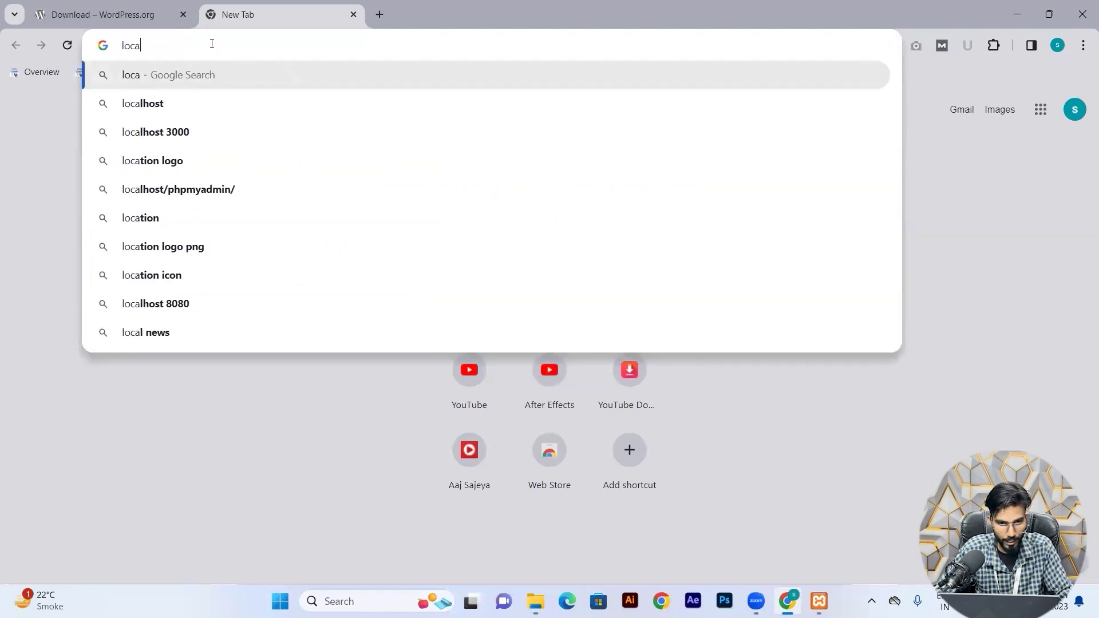
key(Escape)
text(l)
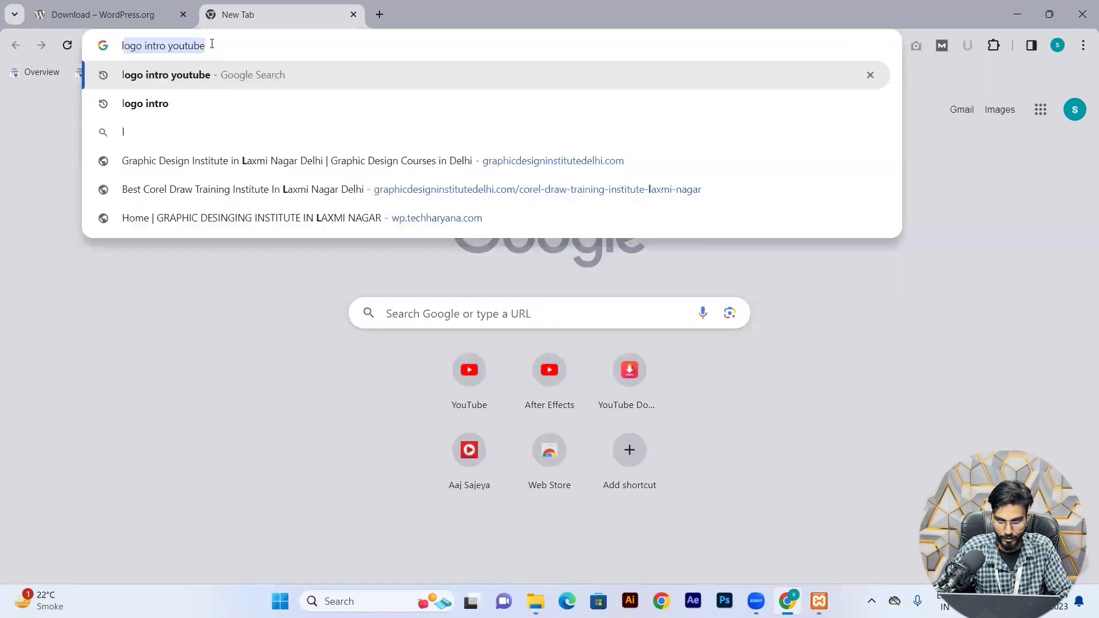
text(ocalhost)
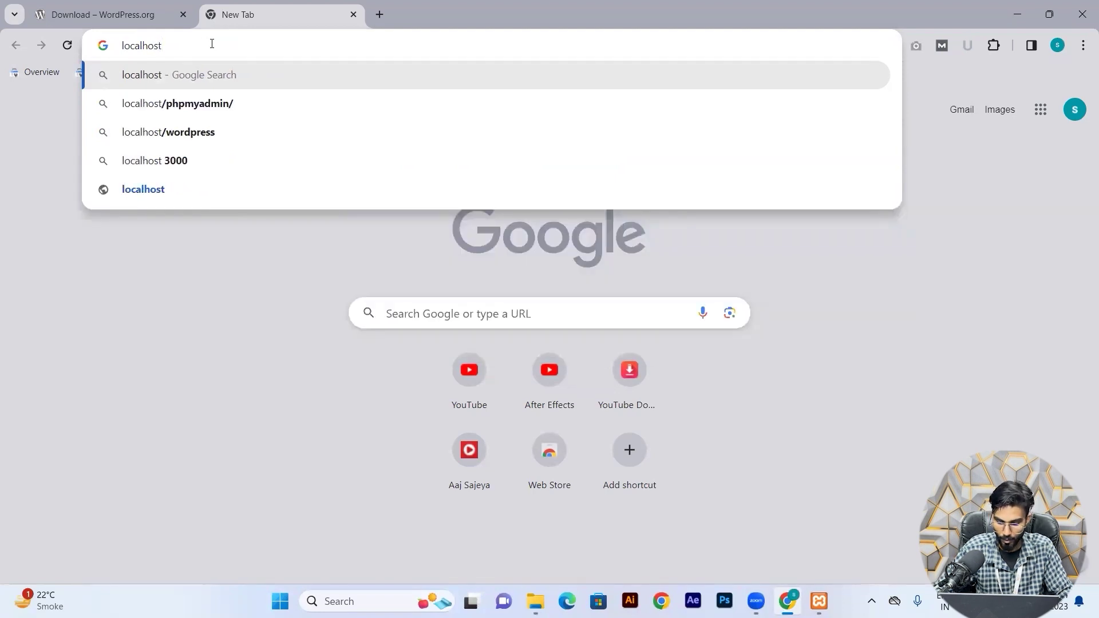
text(/)
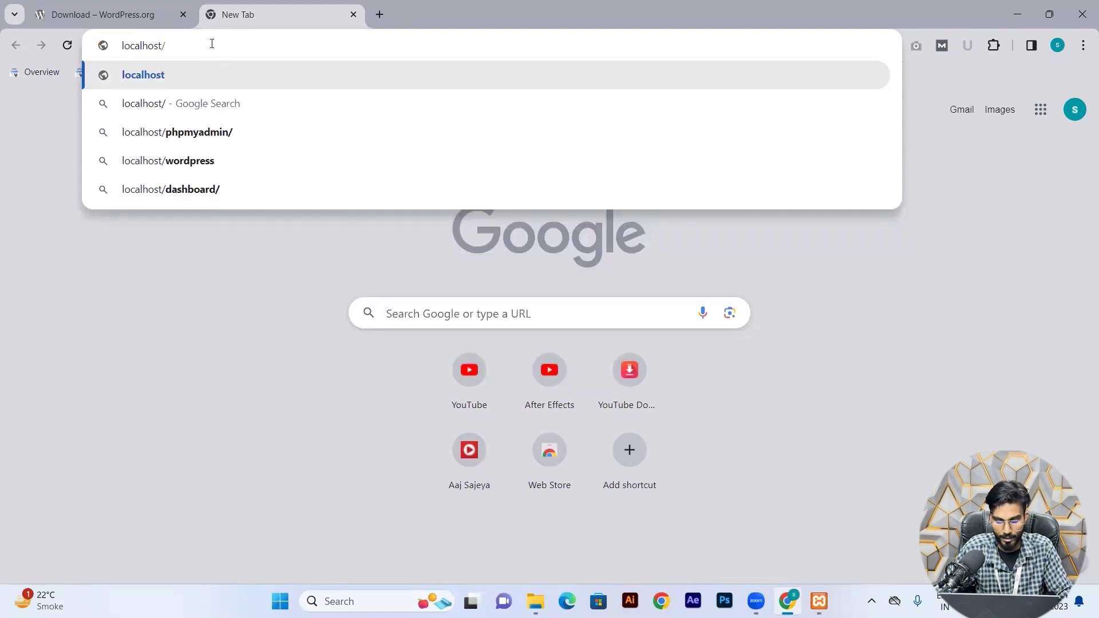
text(new)
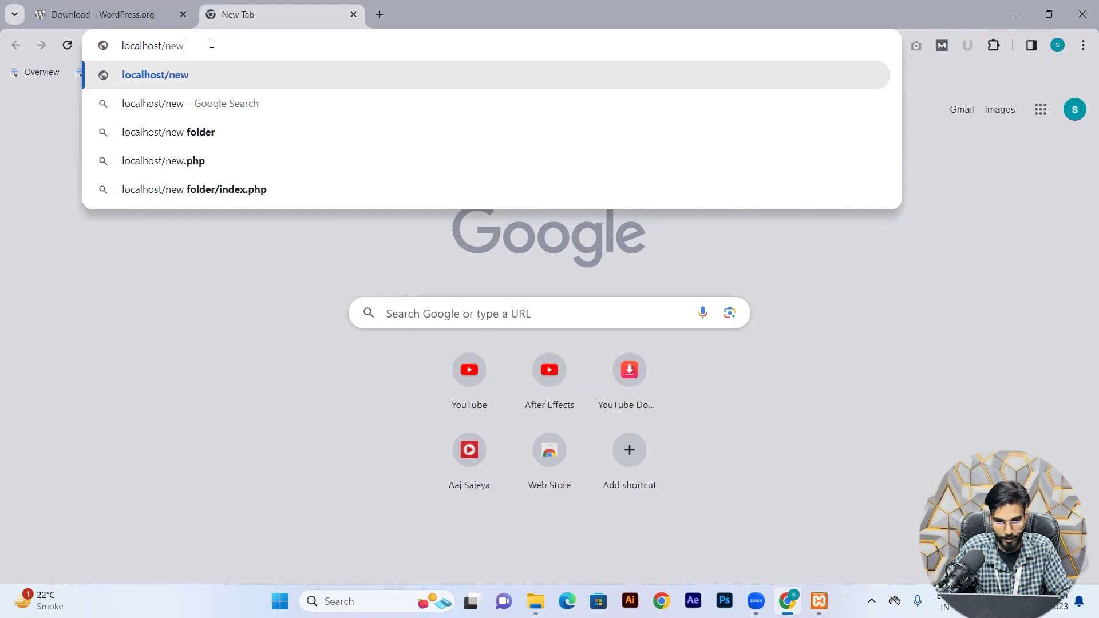
text(-proj)
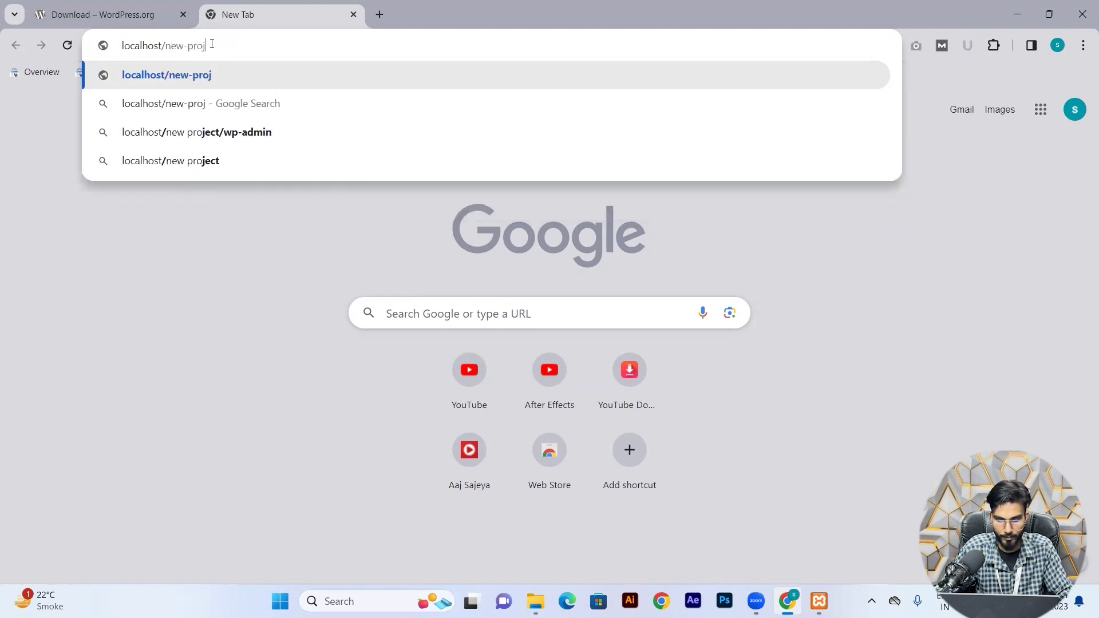
text(ect)
key(Return)
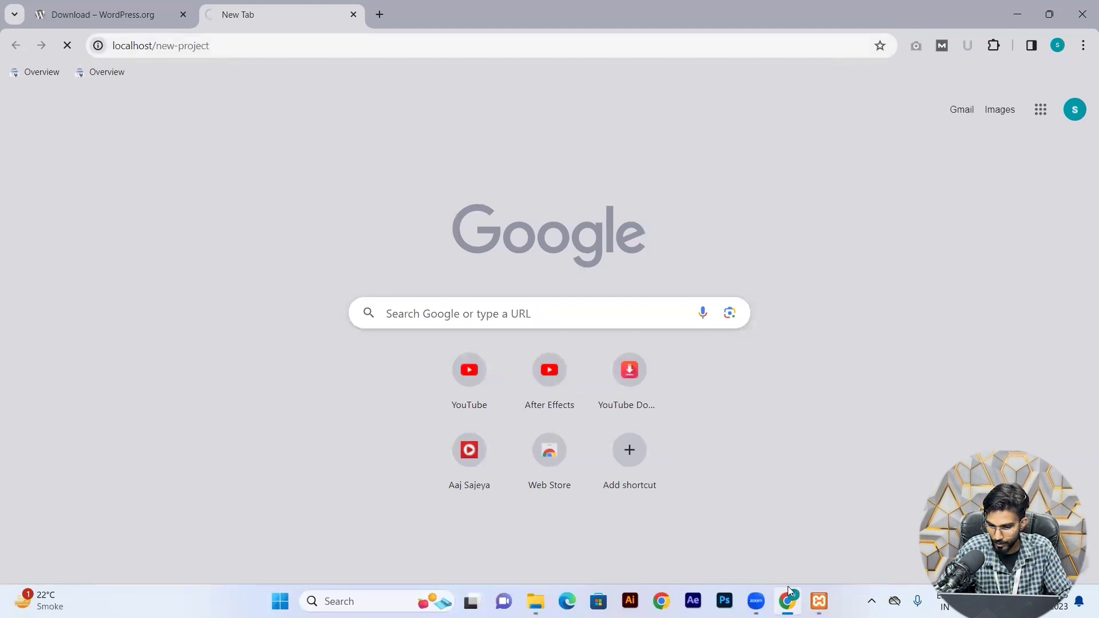
mouse_move(788, 590)
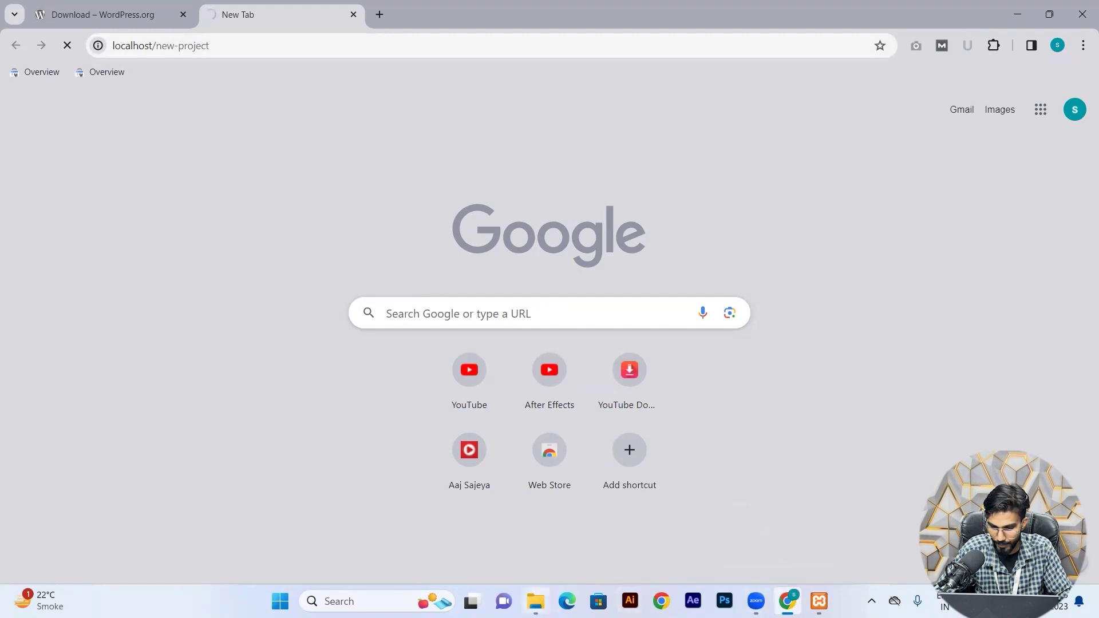
mouse_move(539, 590)
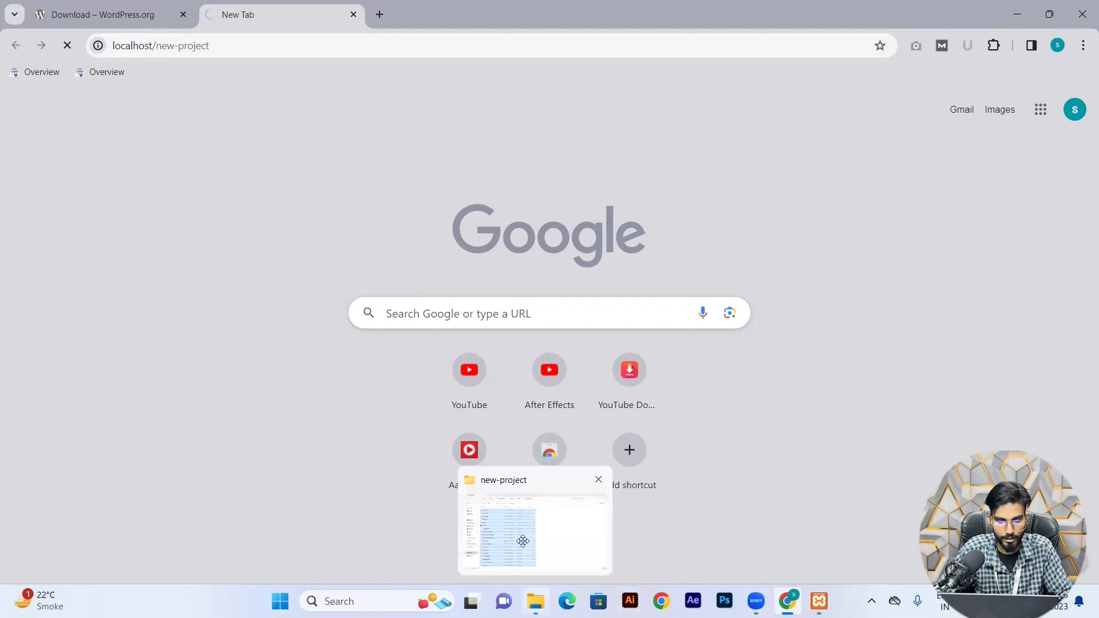
click(535, 529)
Continue setup in English (United States), review the required database details, and proceed with 'Let's go!'.
click(785, 543)
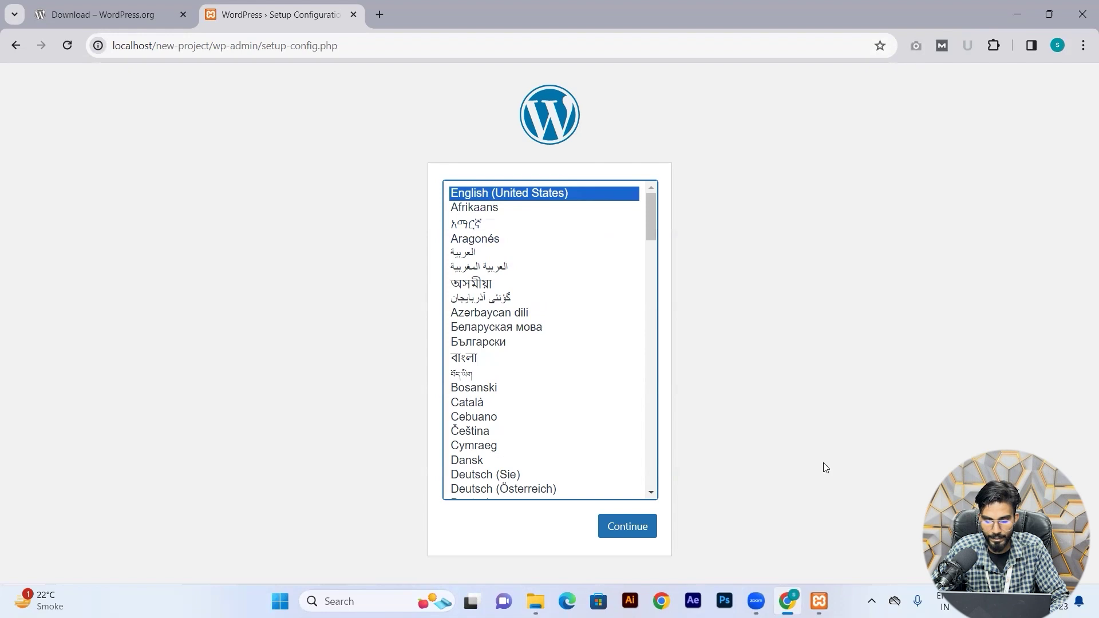
click(637, 538)
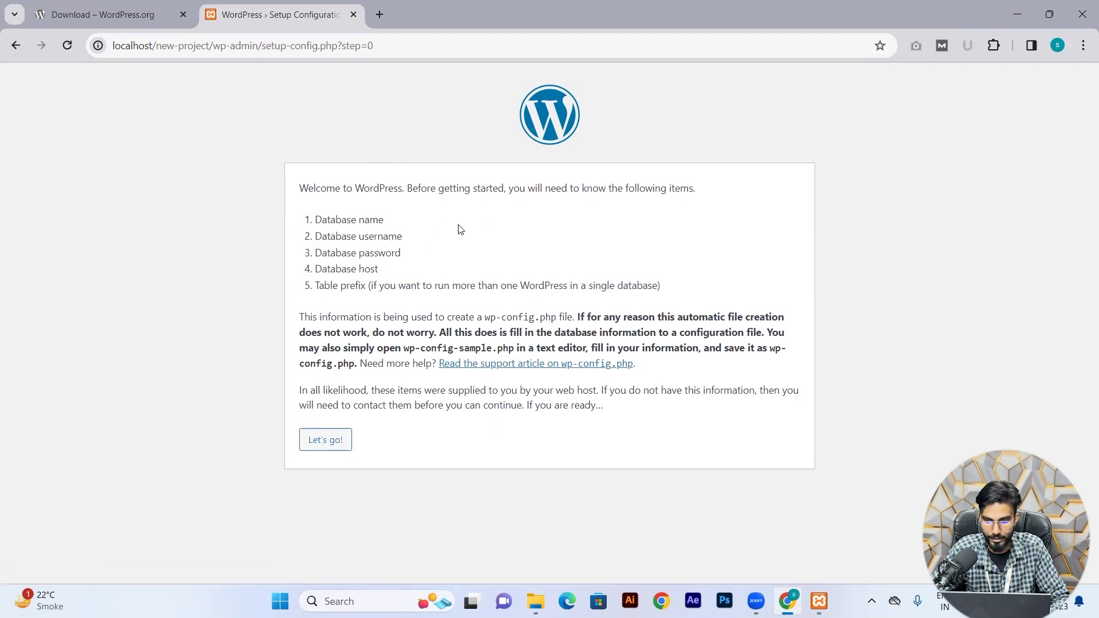
drag(318, 223, 413, 245)
click(374, 225)
click(413, 245)
drag(327, 253, 398, 269)
click(399, 270)
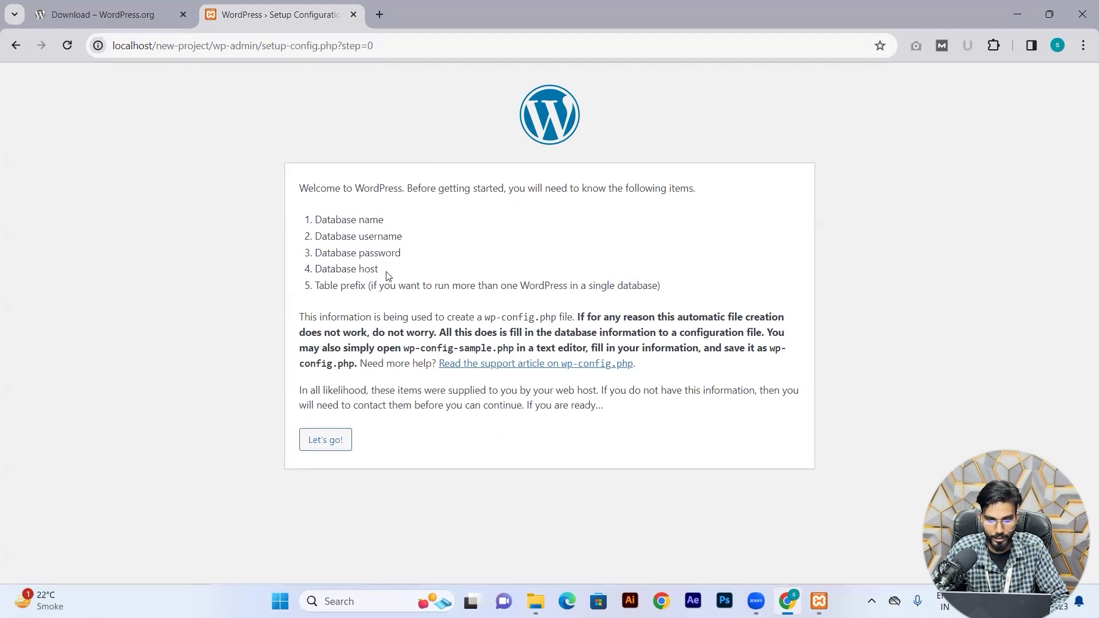
click(322, 442)
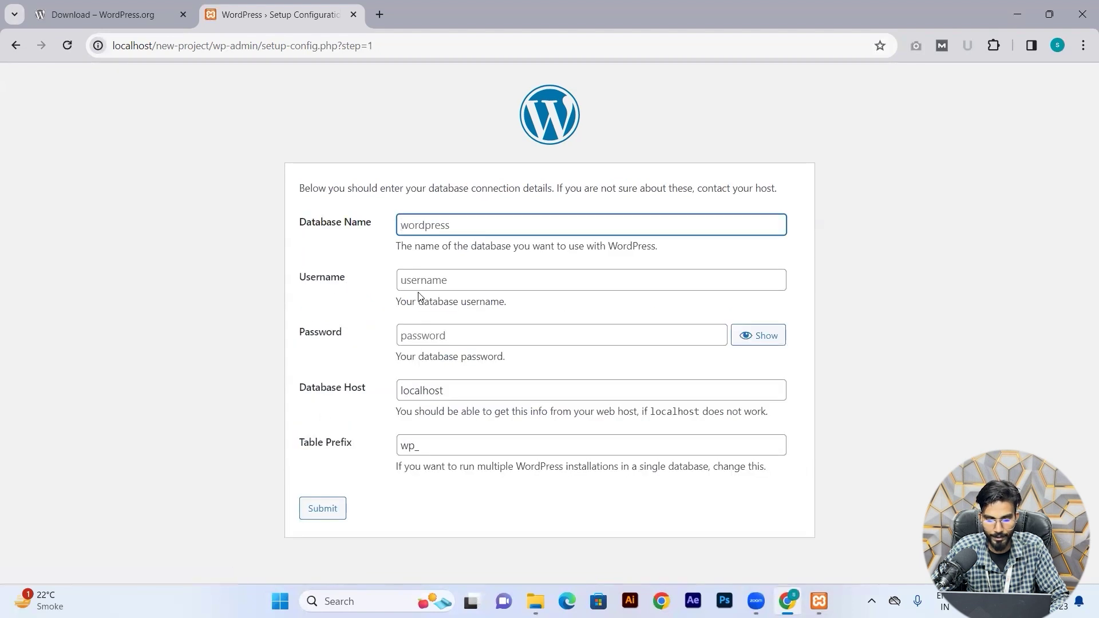
Load localhost/phpmyadmin in a new browser tab and glance over its database list.
click(378, 13)
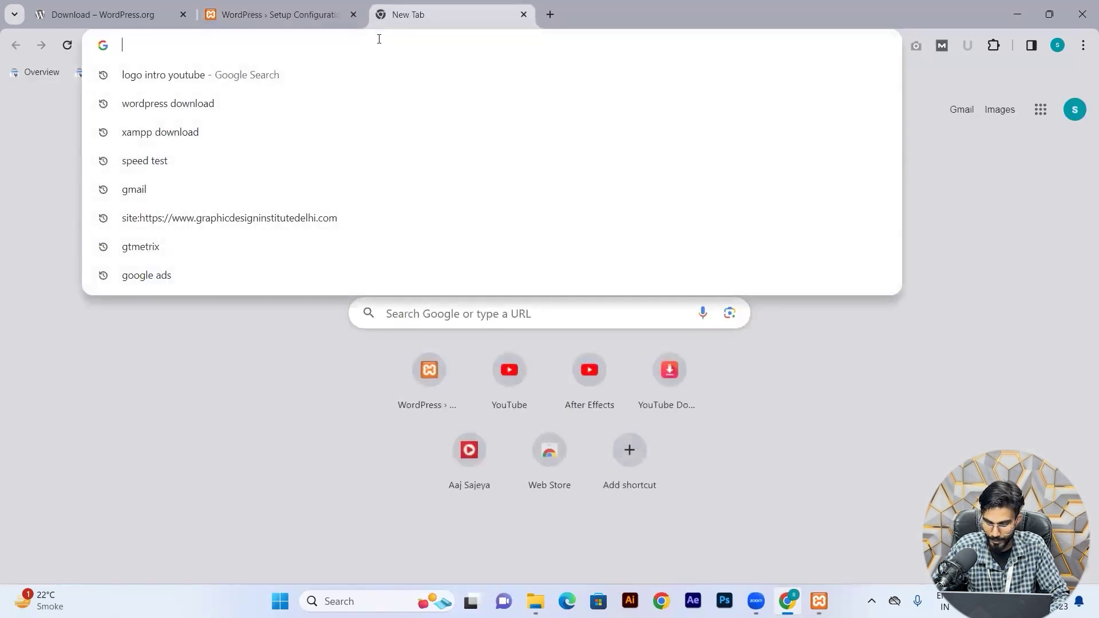
text(localhost/new-project)
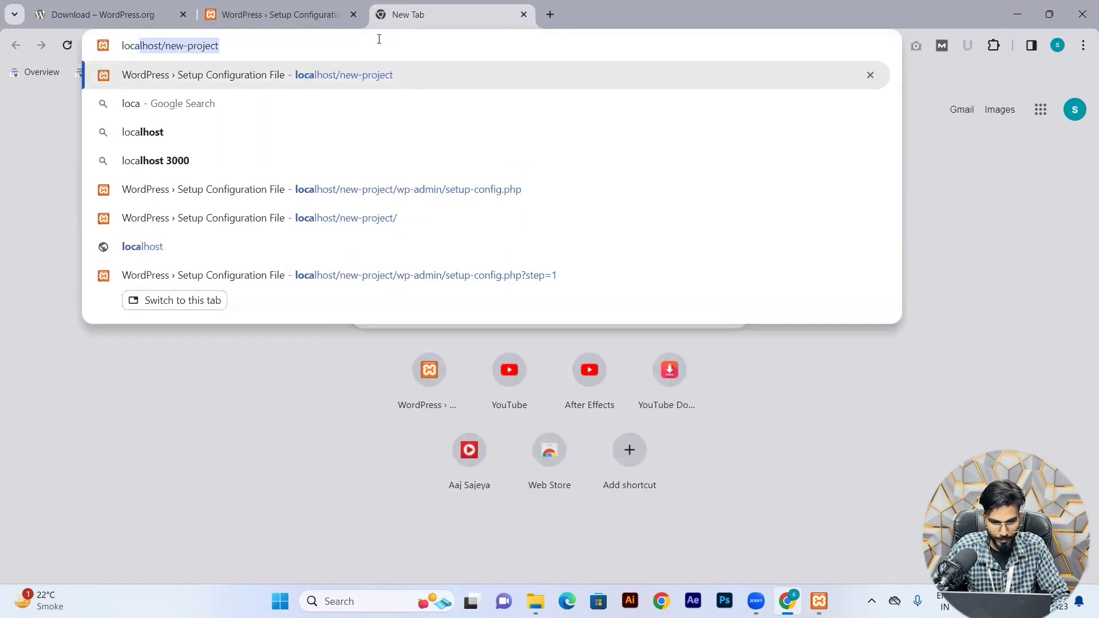
key(Right)
key(BackSpace)
key(BackSpace)
key(BackSpace)
key(BackSpace)
key(BackSpace)
key(BackSpace)
key(BackSpace)
key(BackSpace)
key(BackSpace)
key(BackSpace)
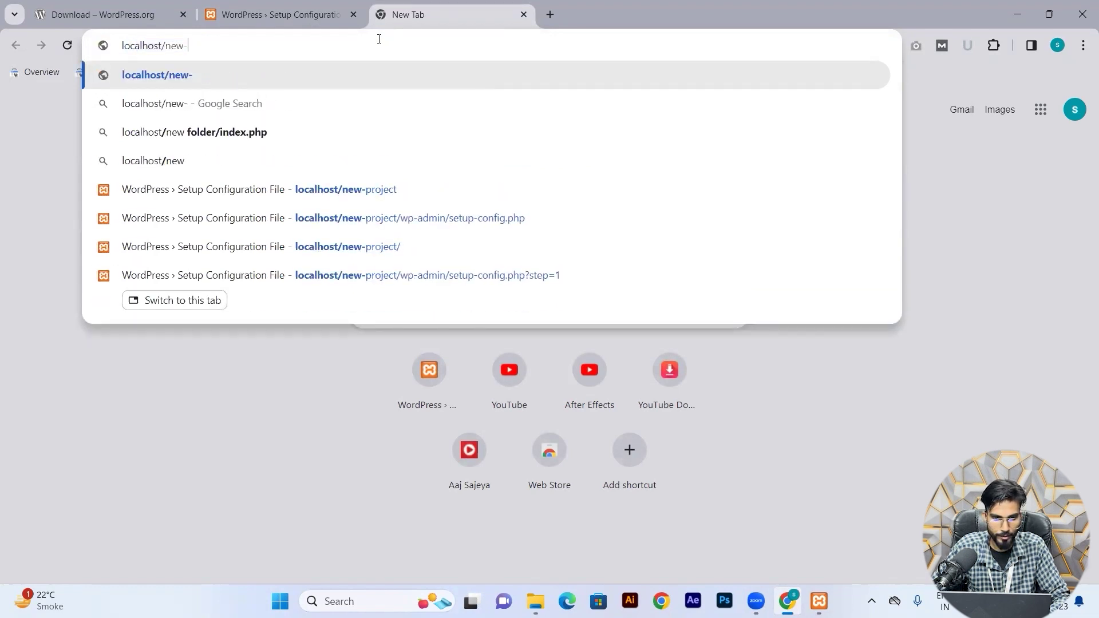
key(BackSpace)
text(php)
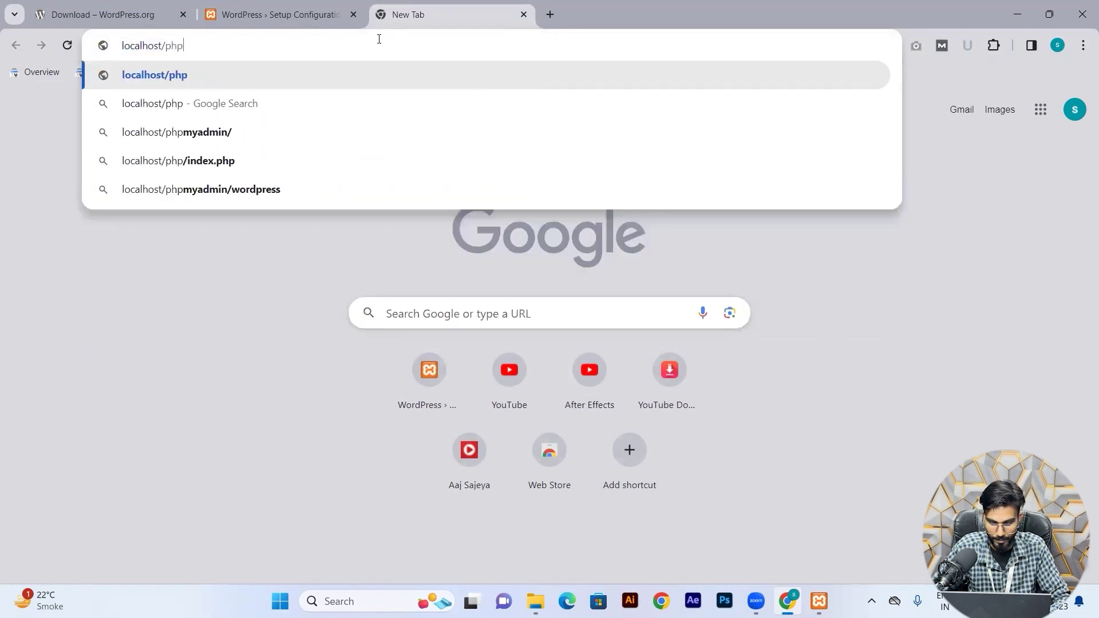
text(myad)
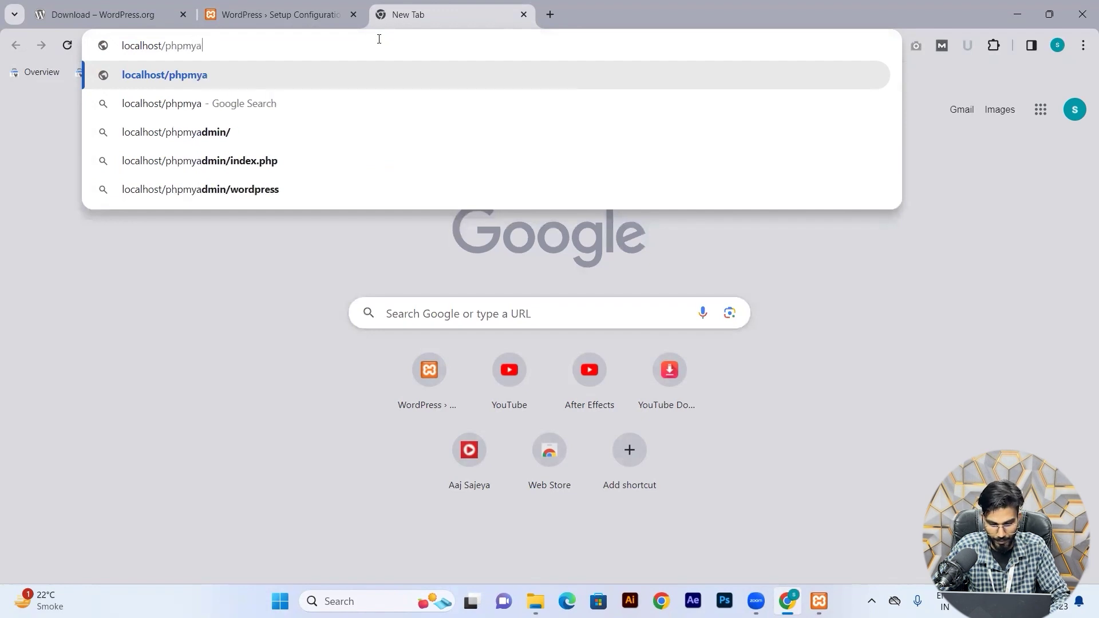
text(min)
key(Return)
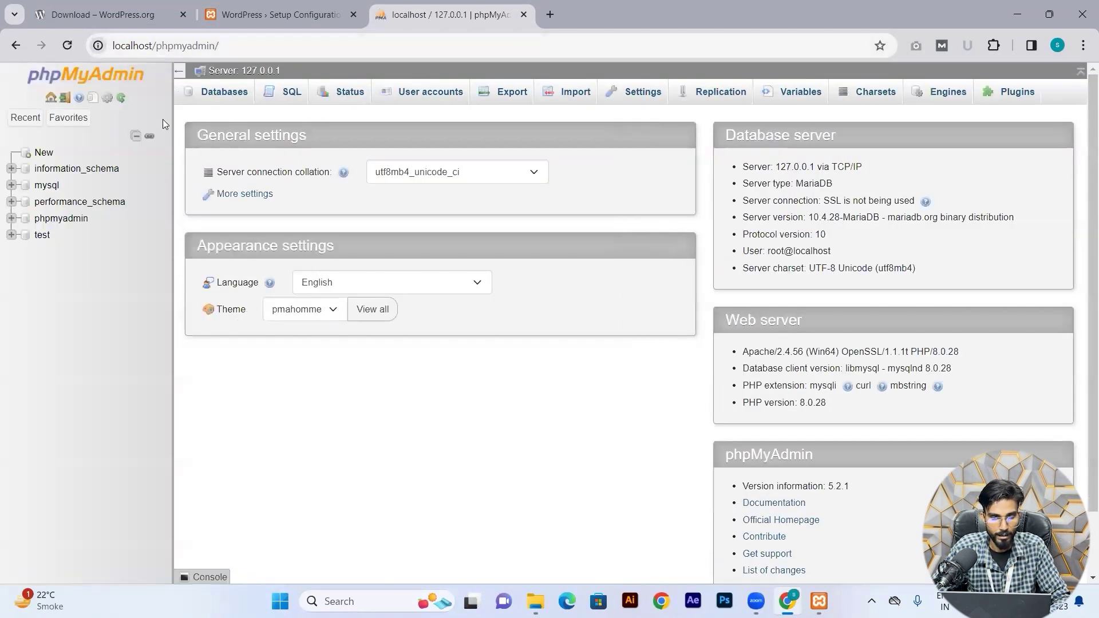
scroll(683, 473, down, 2)
scroll(684, 472, up, 2)
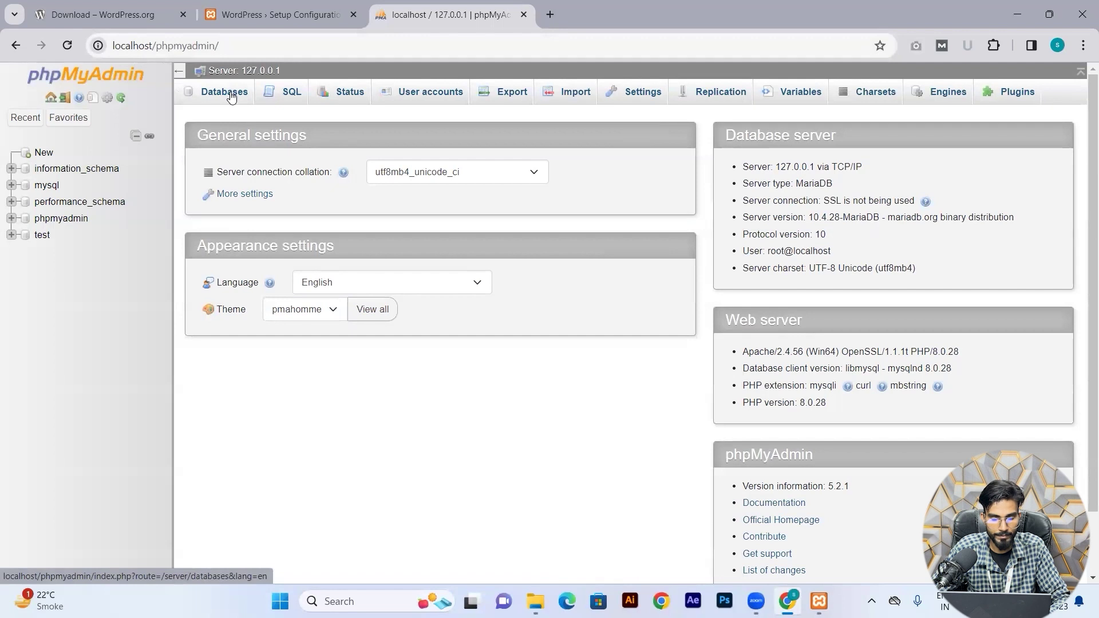
Create a database named new_project from phpMyAdmin's Databases page.
click(232, 96)
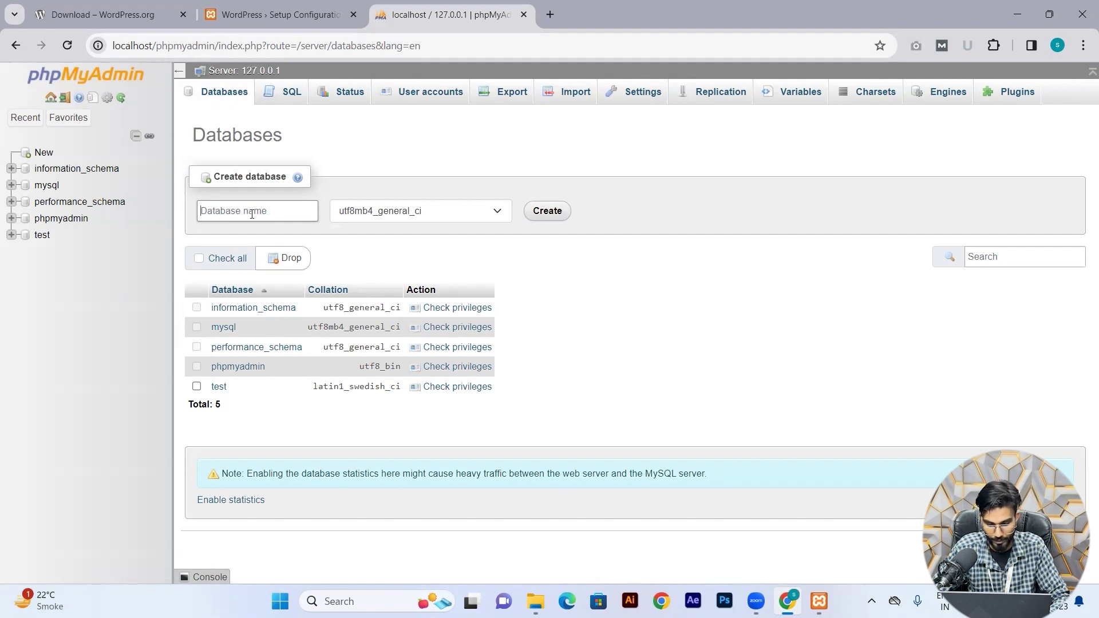
text(new)
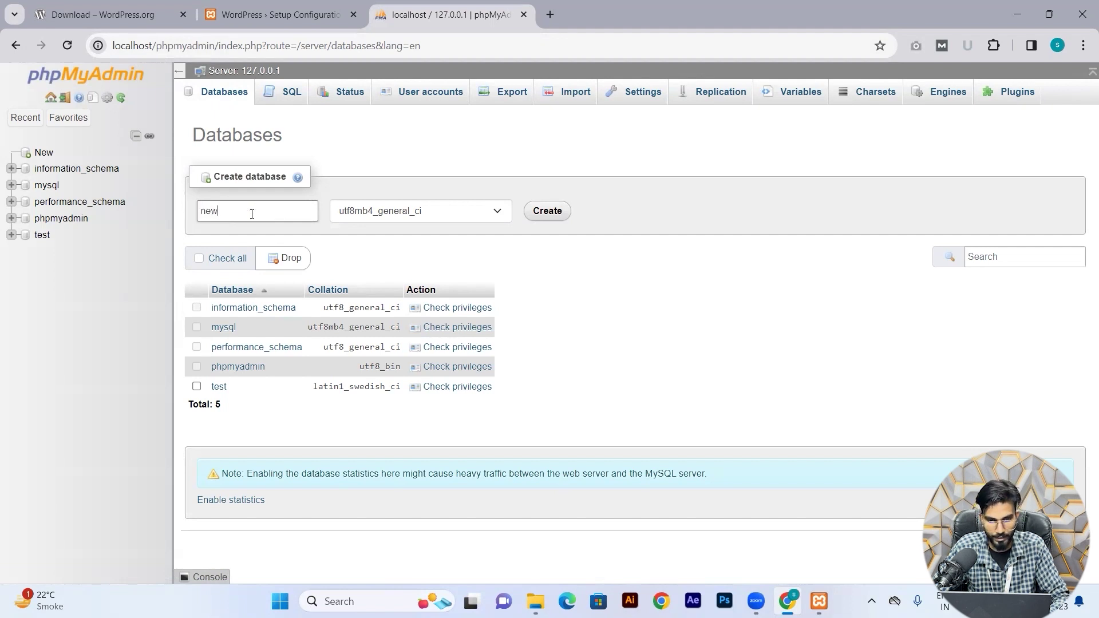
text(_project)
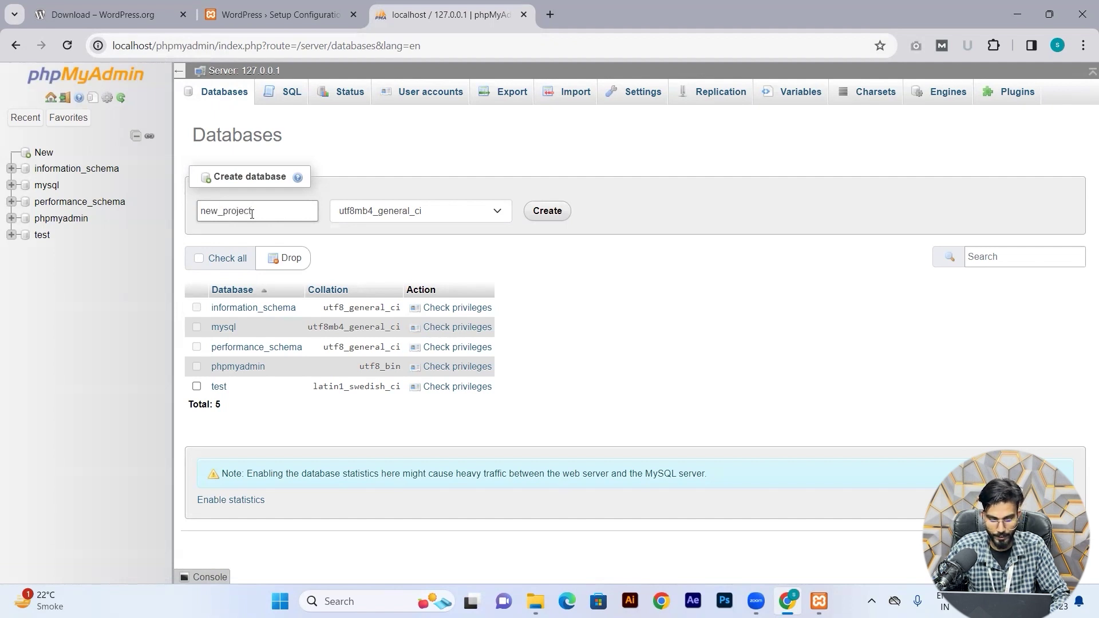
double_click(251, 213)
key(ctrl+c)
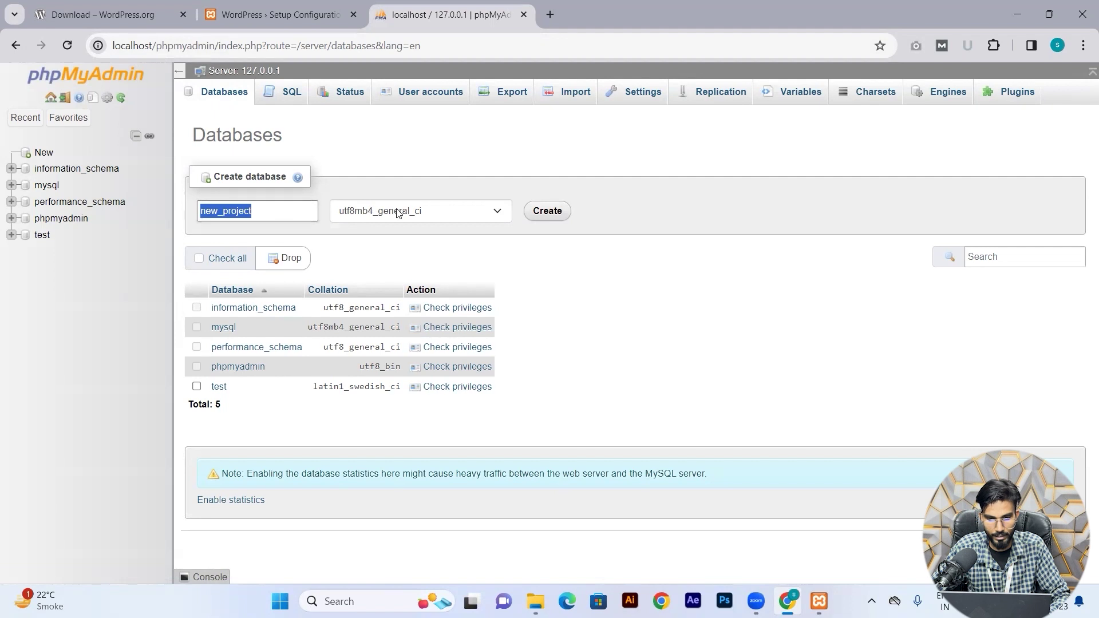
click(395, 264)
click(548, 211)
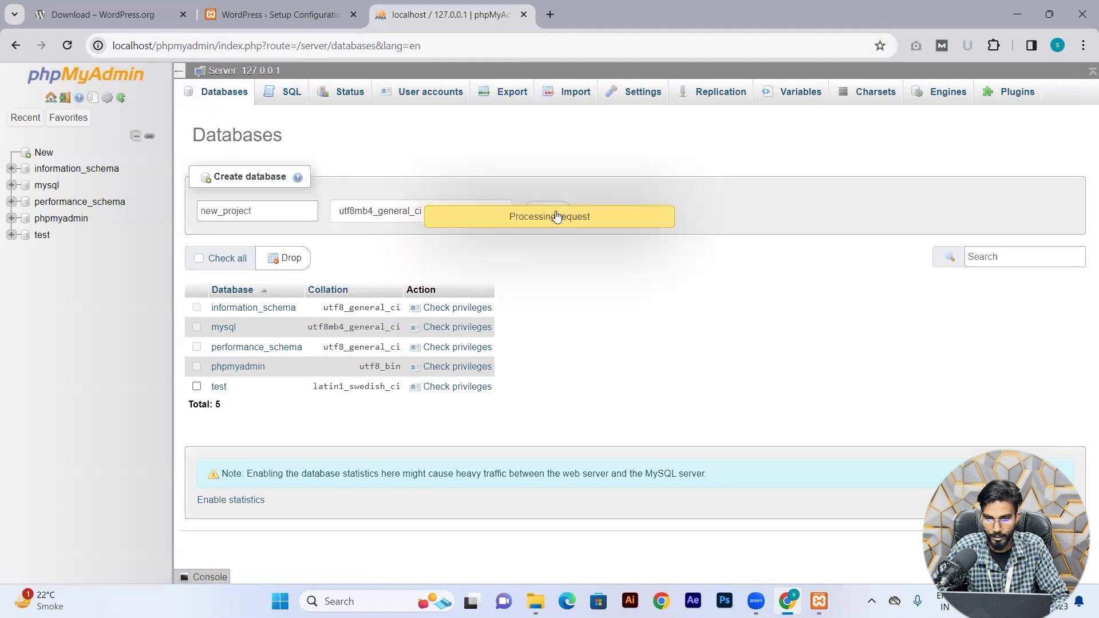
click(319, 14)
Fill in database name new_project, username root, blank password, host localhost and prefix wp_.
key(ctrl+v)
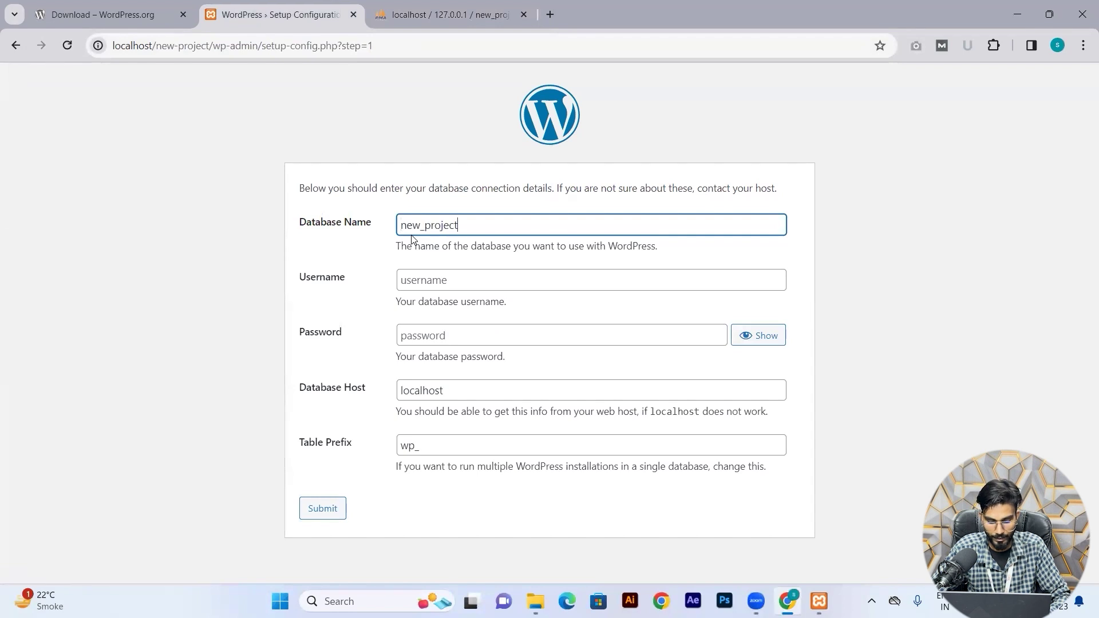
click(431, 284)
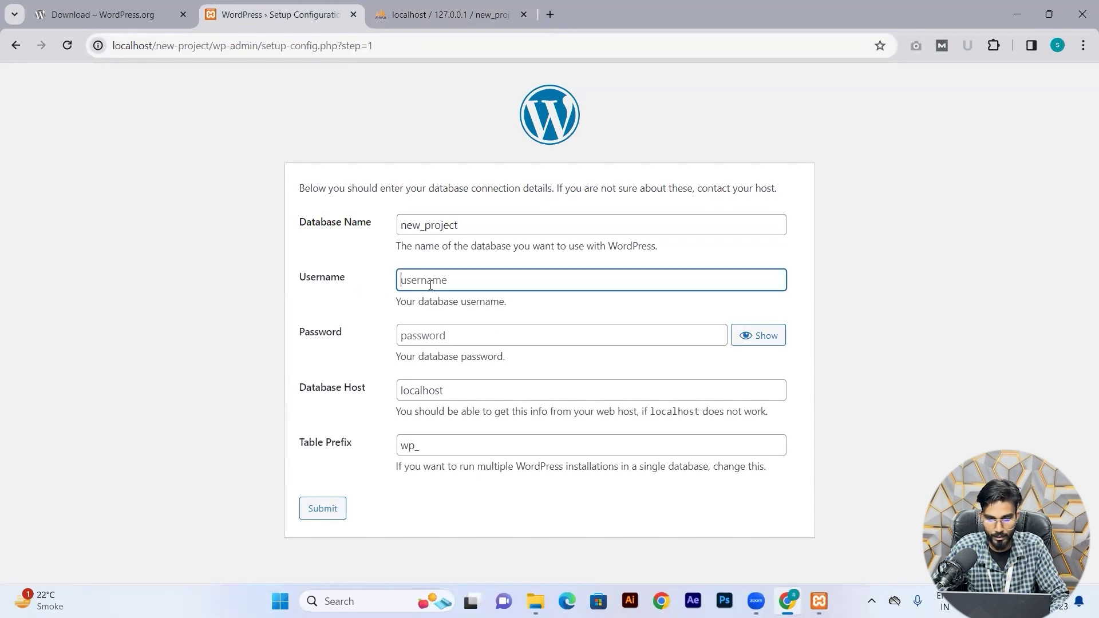
text(root)
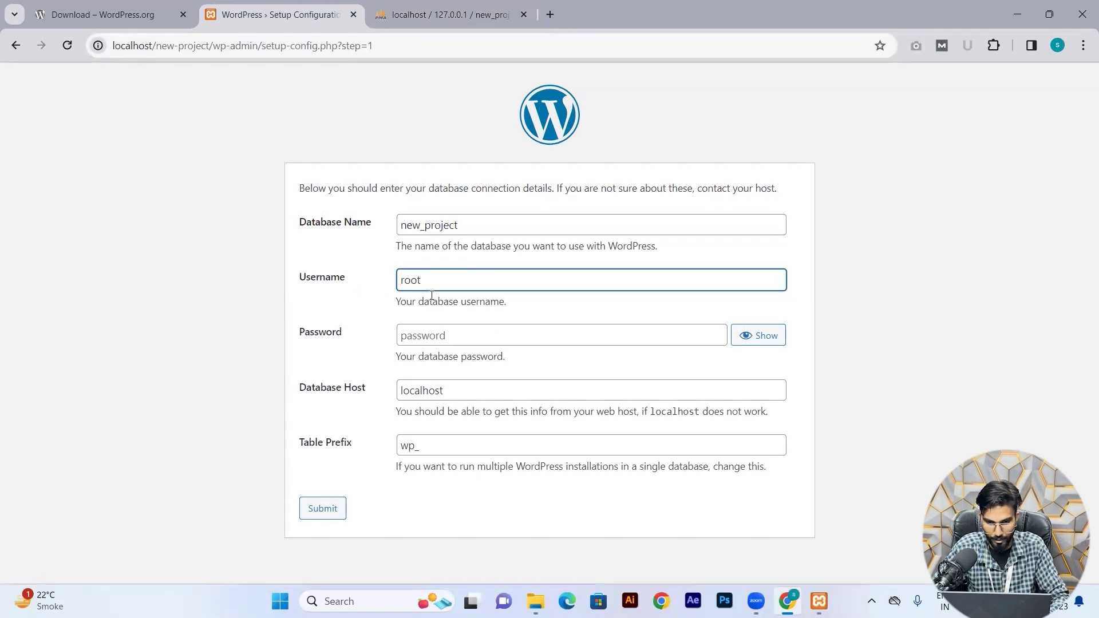
click(434, 336)
click(357, 371)
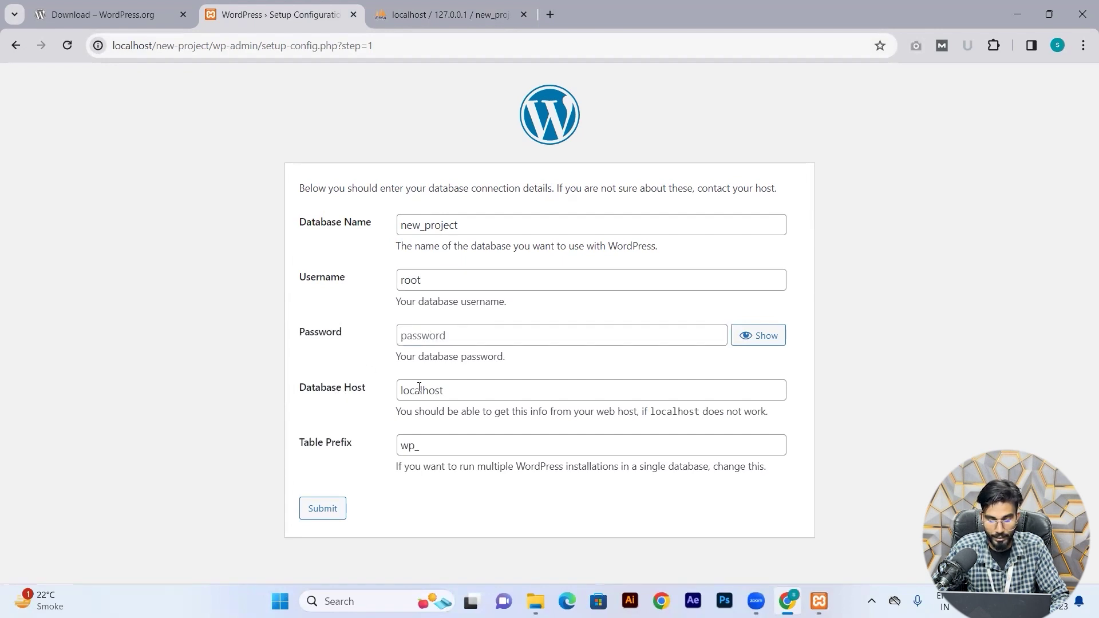
click(459, 390)
click(375, 409)
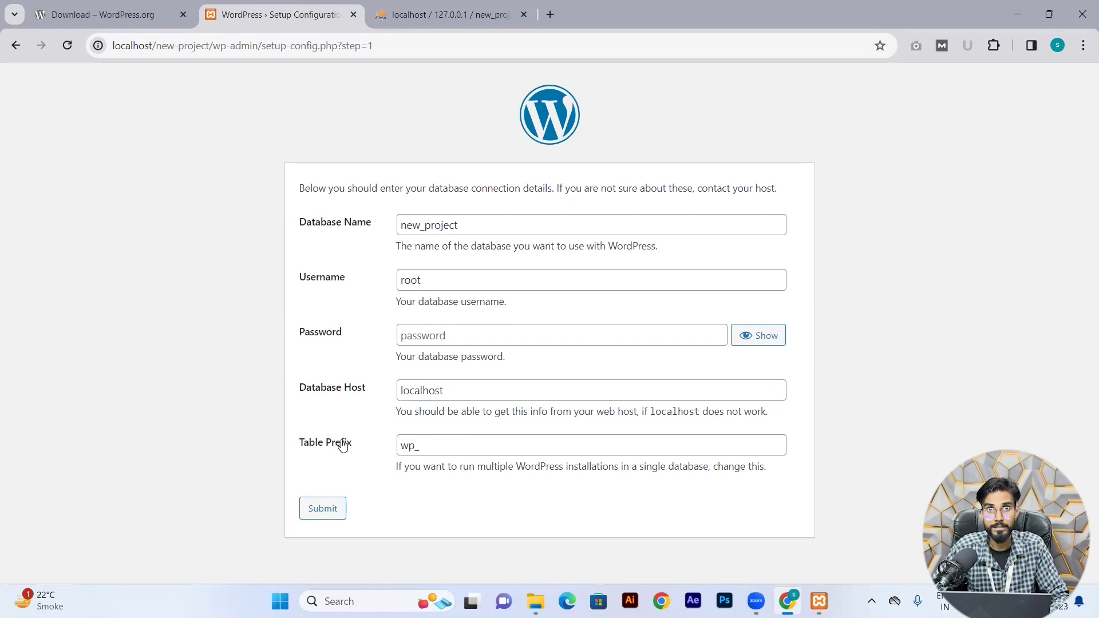
click(426, 450)
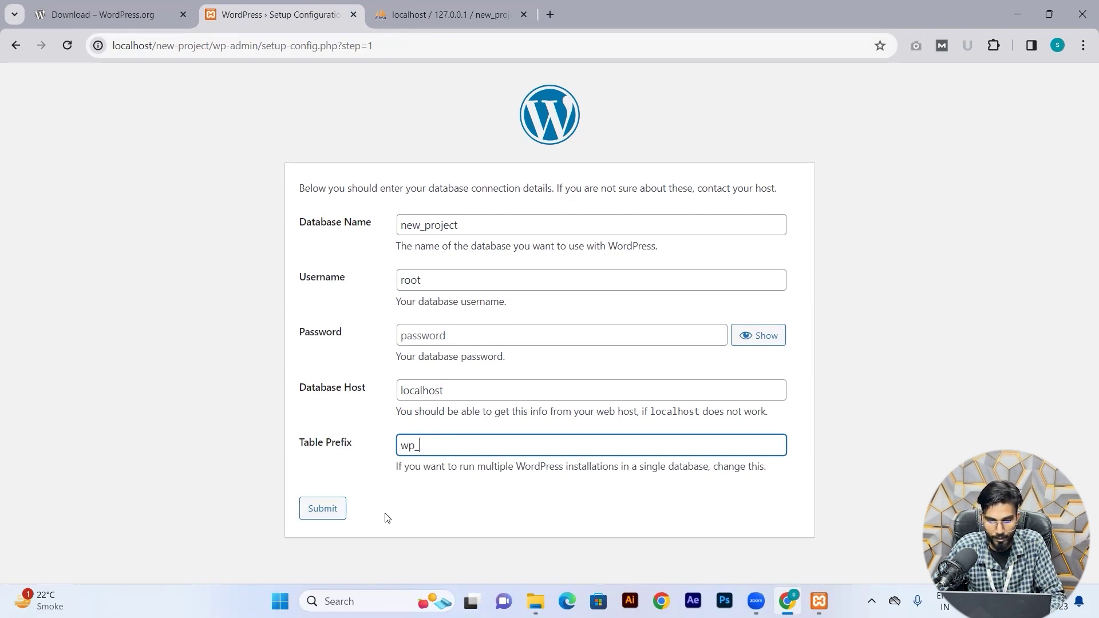
Submit the connection details and run the WordPress installation.
click(316, 513)
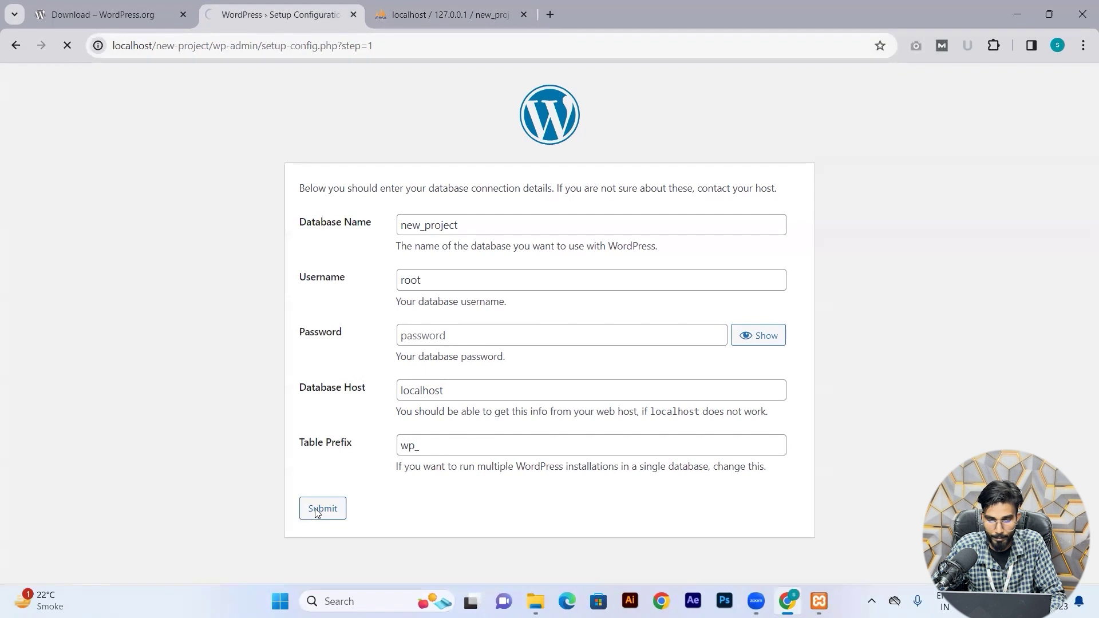
click(348, 247)
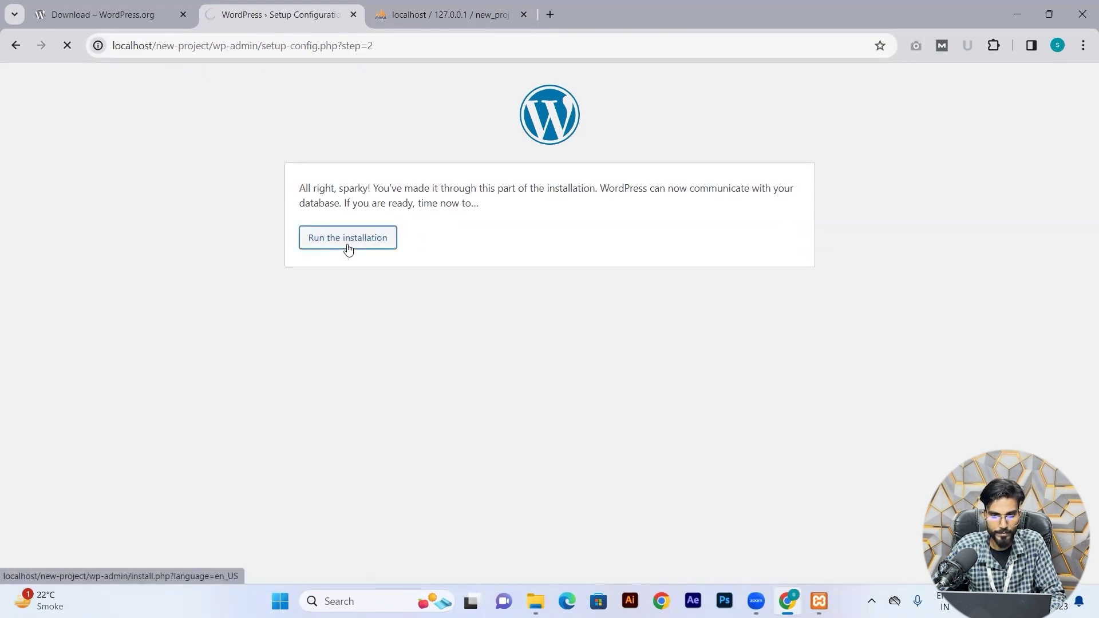
click(413, 238)
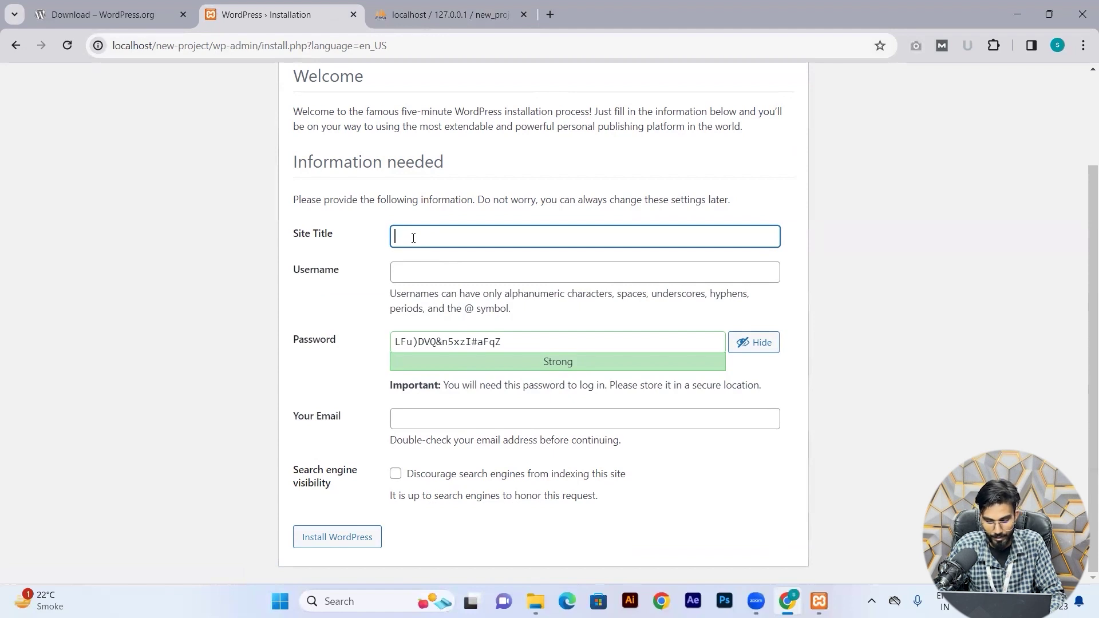
Enter site title 'My new project', username admin, and a short password, confirming weak password use.
text(My n)
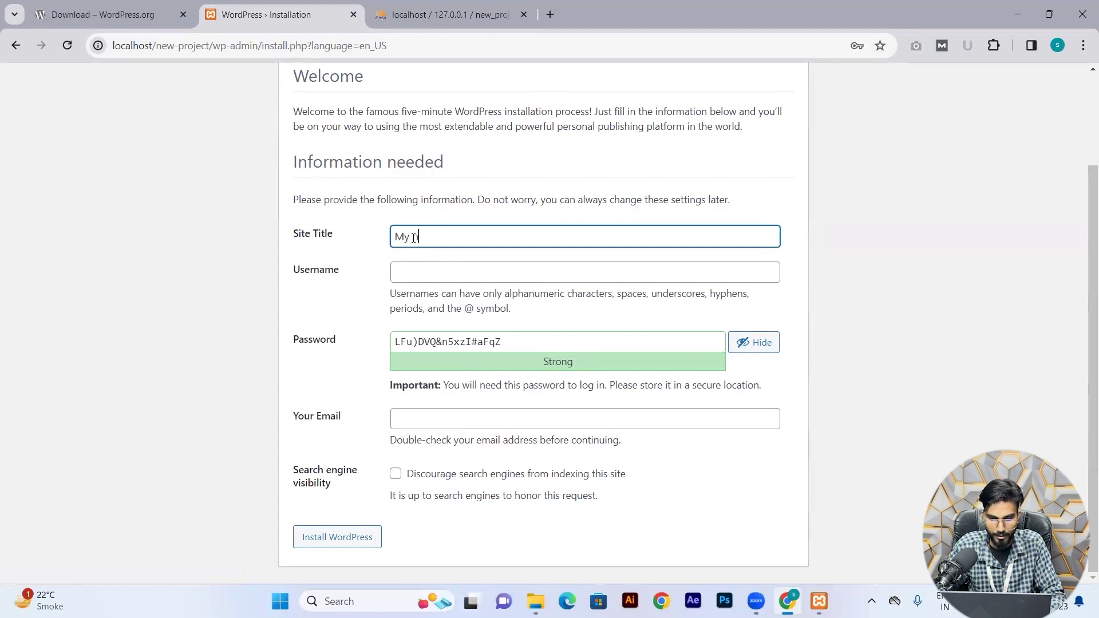
text(ew pro)
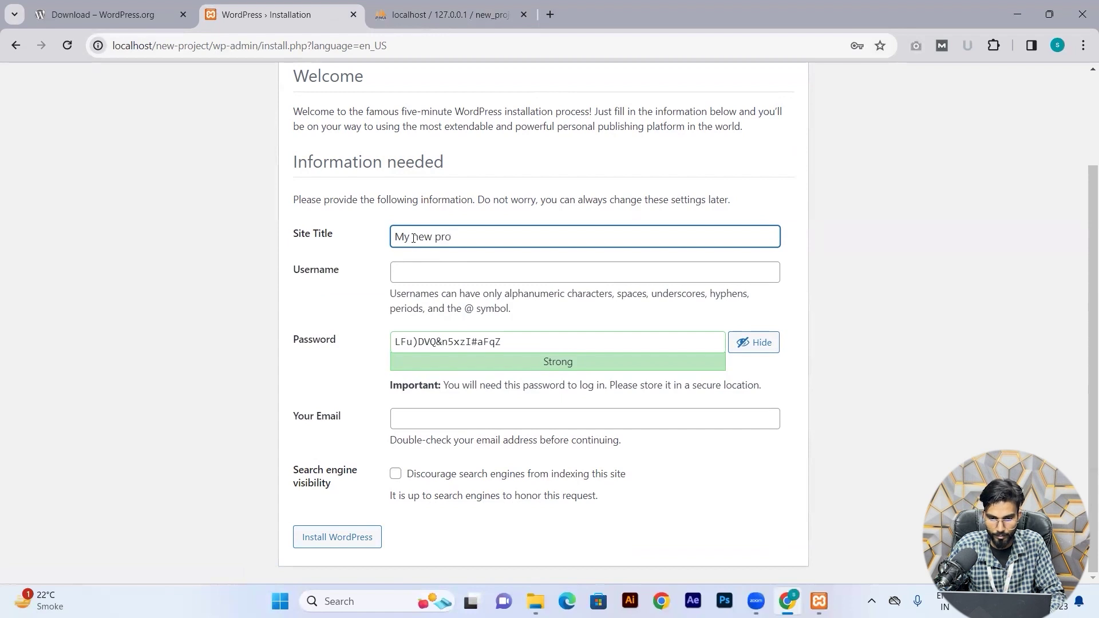
text(ject)
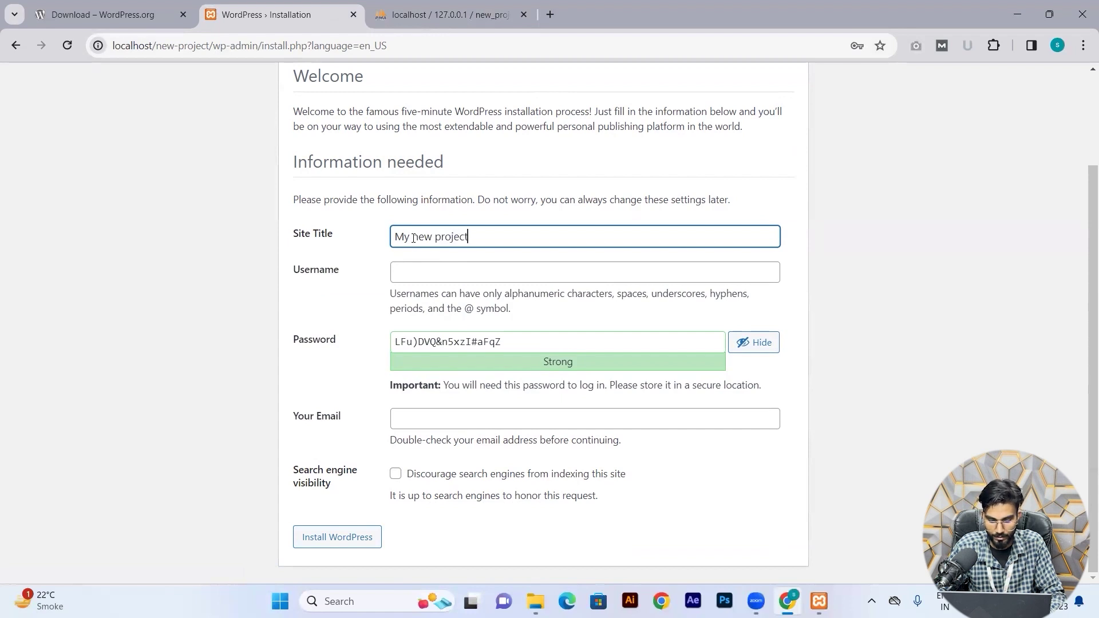
click(461, 275)
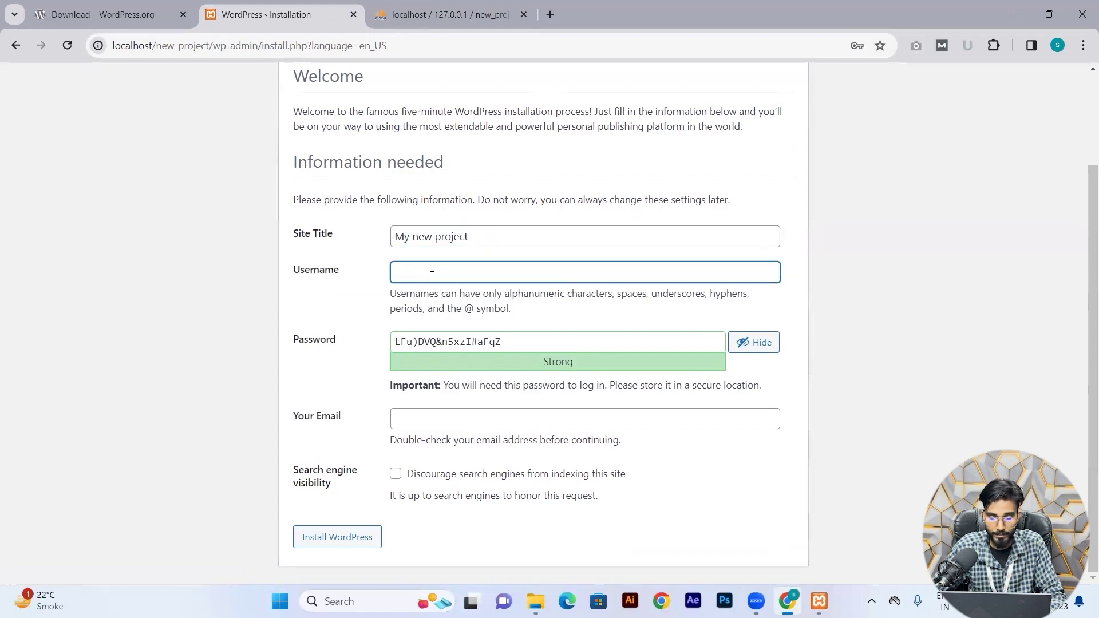
text(admin)
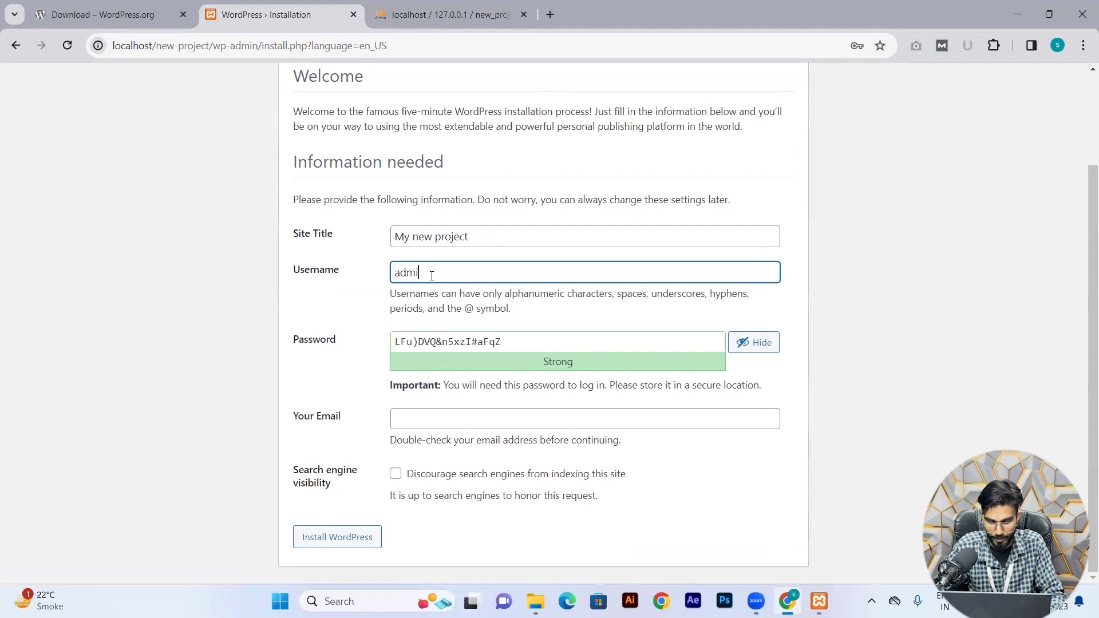
click(531, 343)
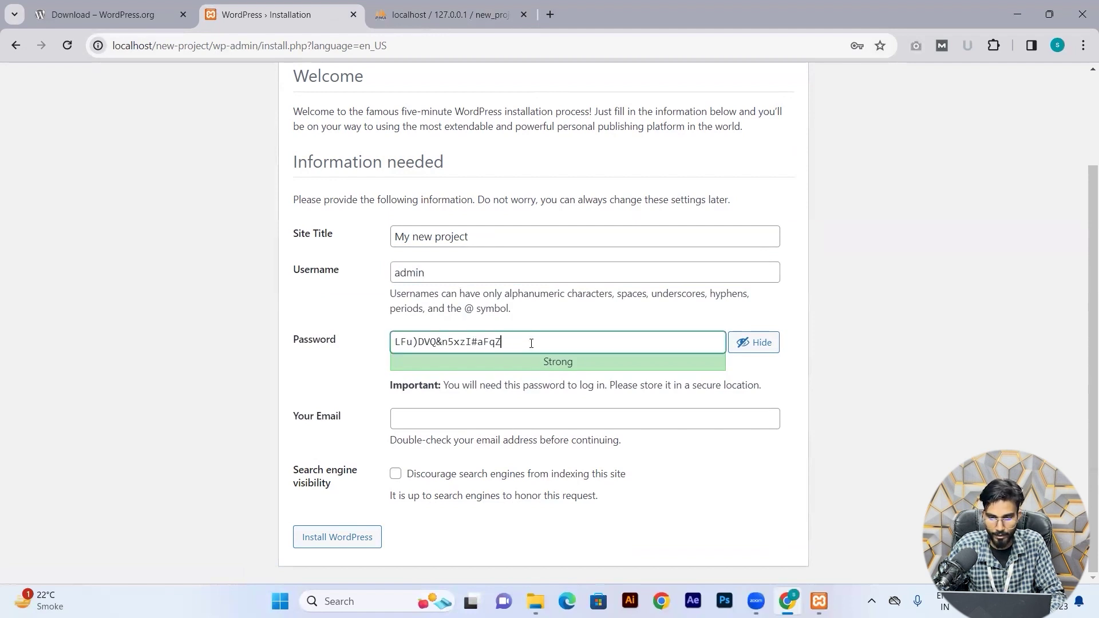
key(ctrl+a)
key(BackSpace)
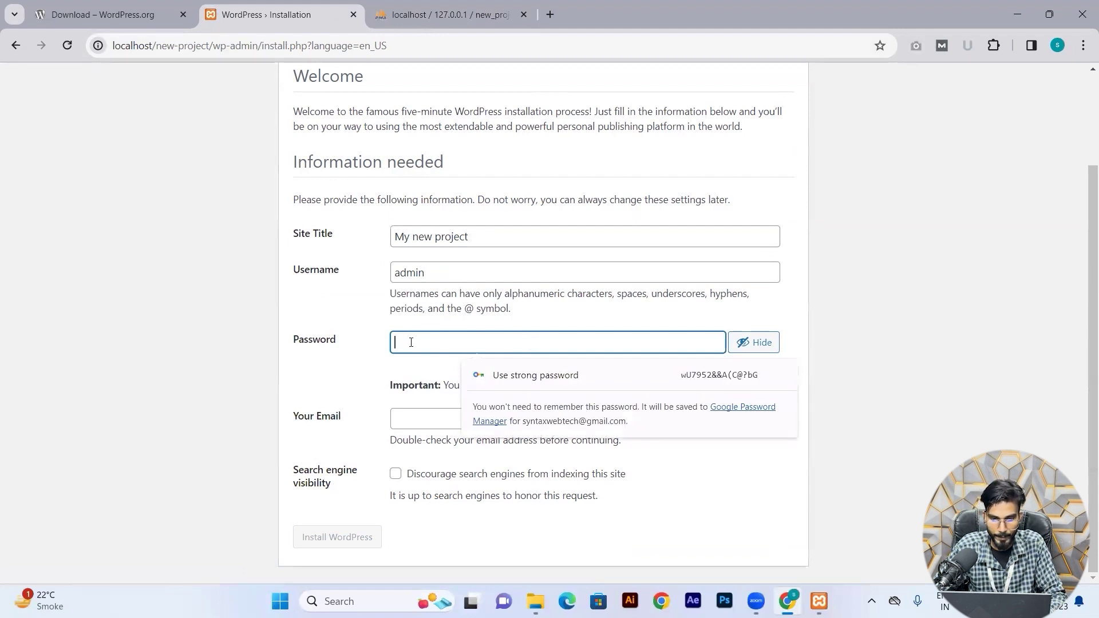
text(admin)
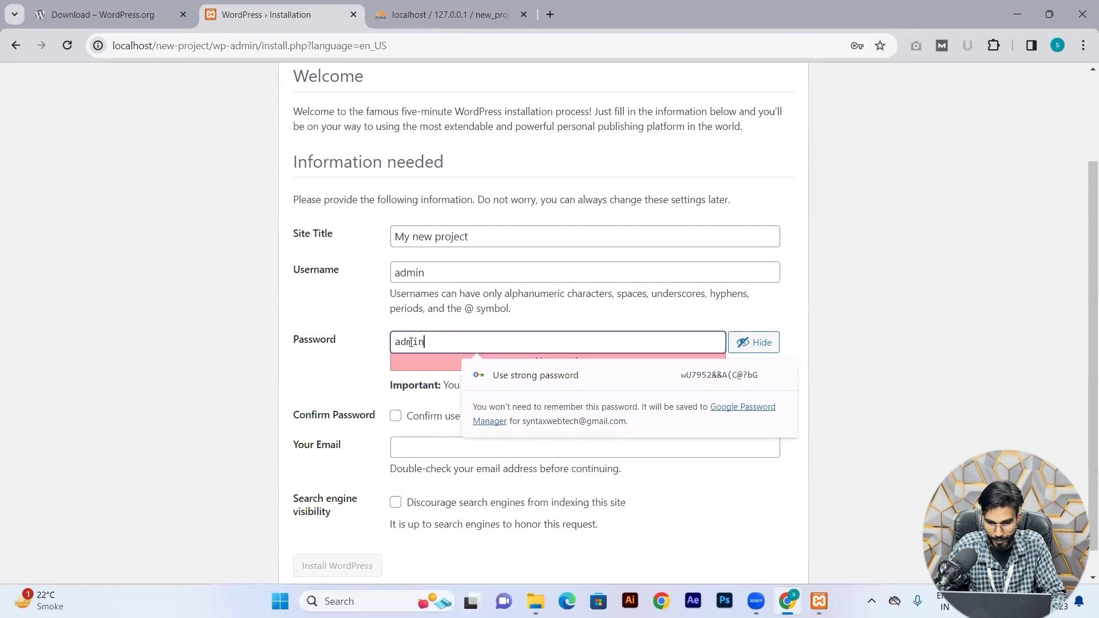
click(368, 360)
scroll(410, 393, down, 1)
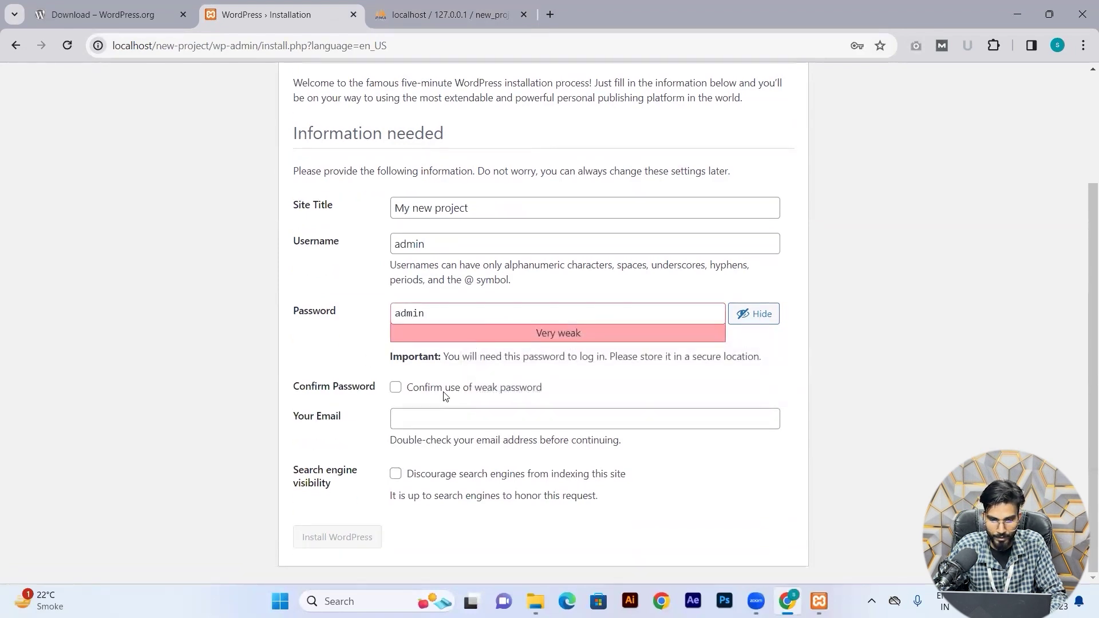
click(396, 389)
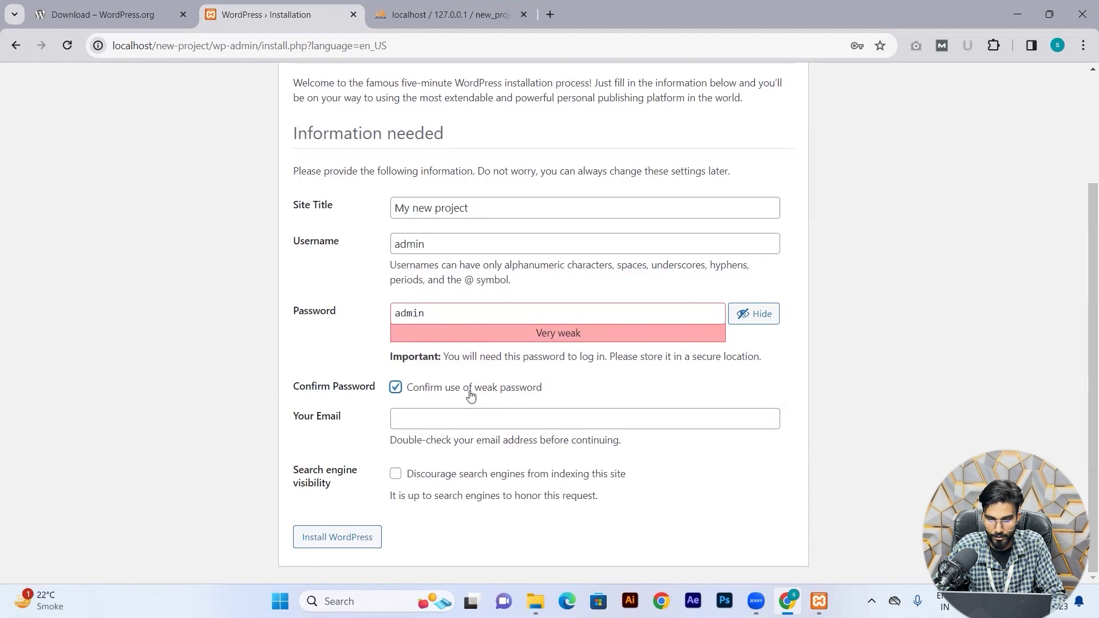
Enter the administrator's e-mail address and install WordPress.
click(419, 418)
text(ad)
key(BackSpace)
key(BackSpace)
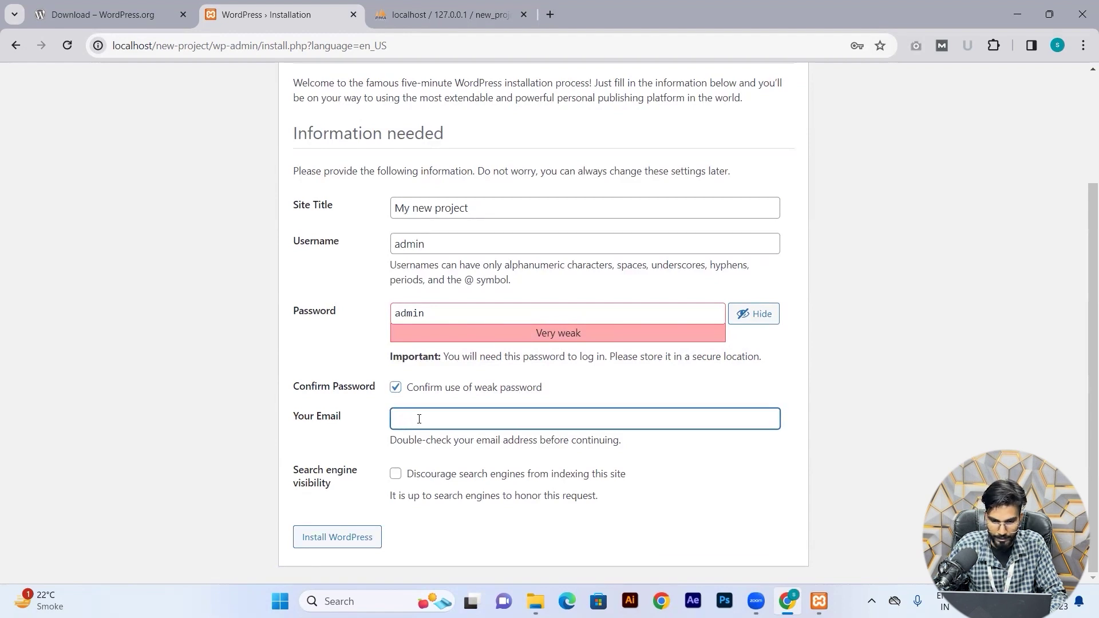
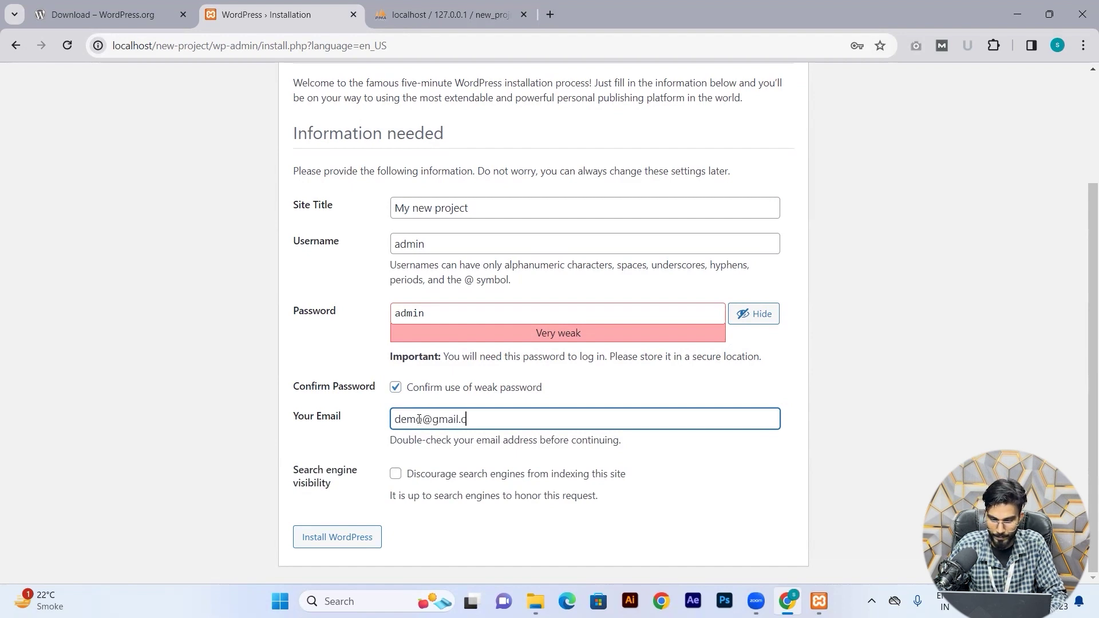
click(536, 463)
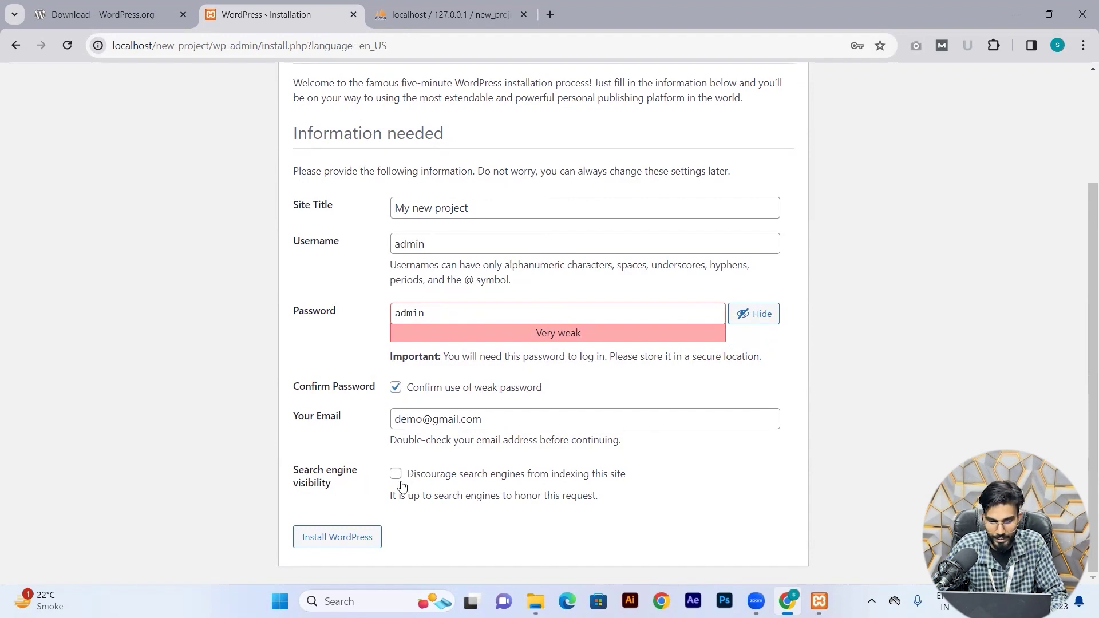
scroll(418, 480, up, 1)
scroll(420, 480, down, 1)
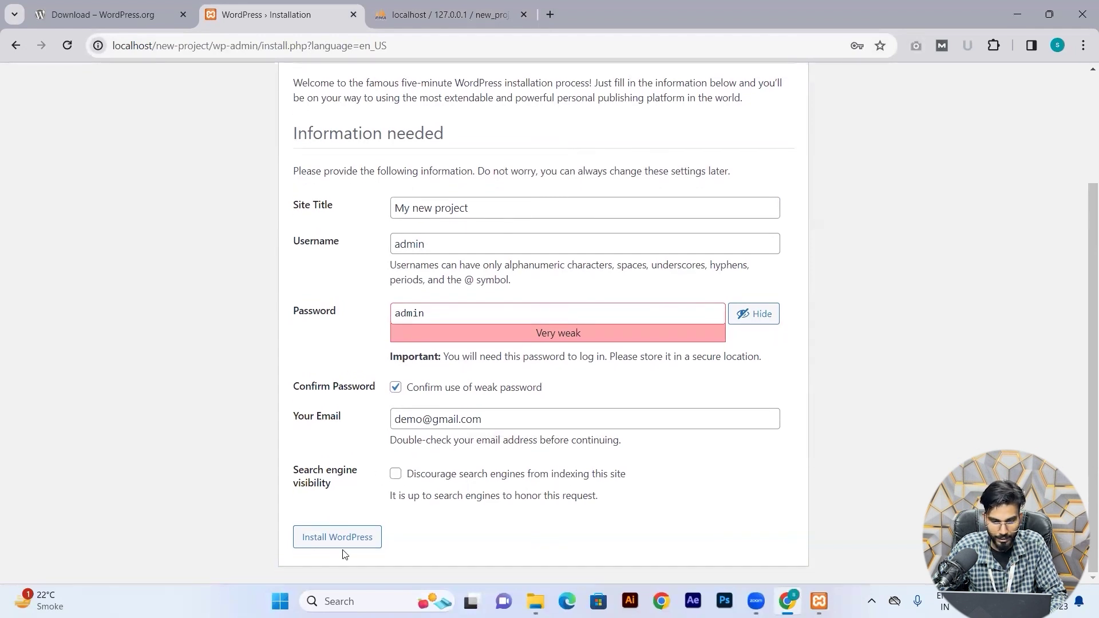
click(319, 536)
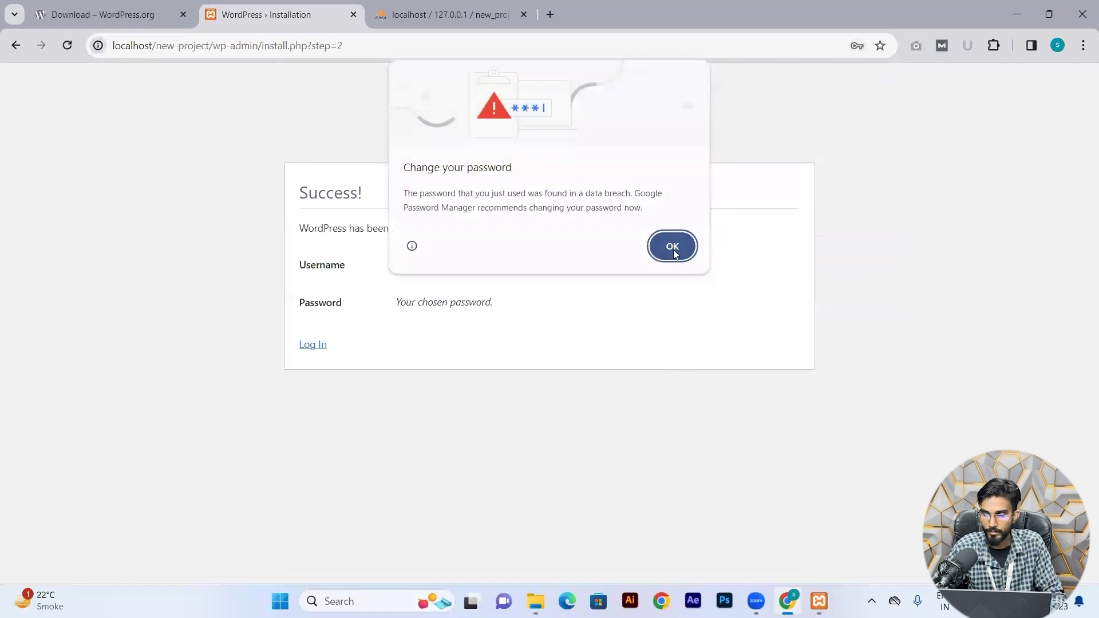
Handle Chrome's password prompts and log in as admin with the saved credentials.
click(673, 250)
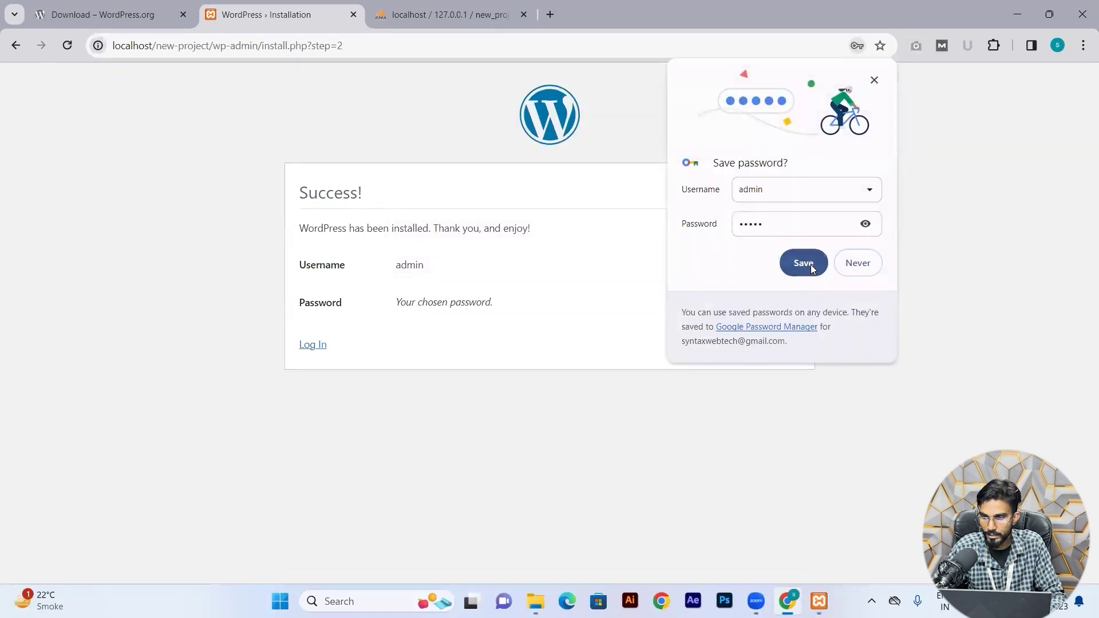
click(812, 266)
click(710, 352)
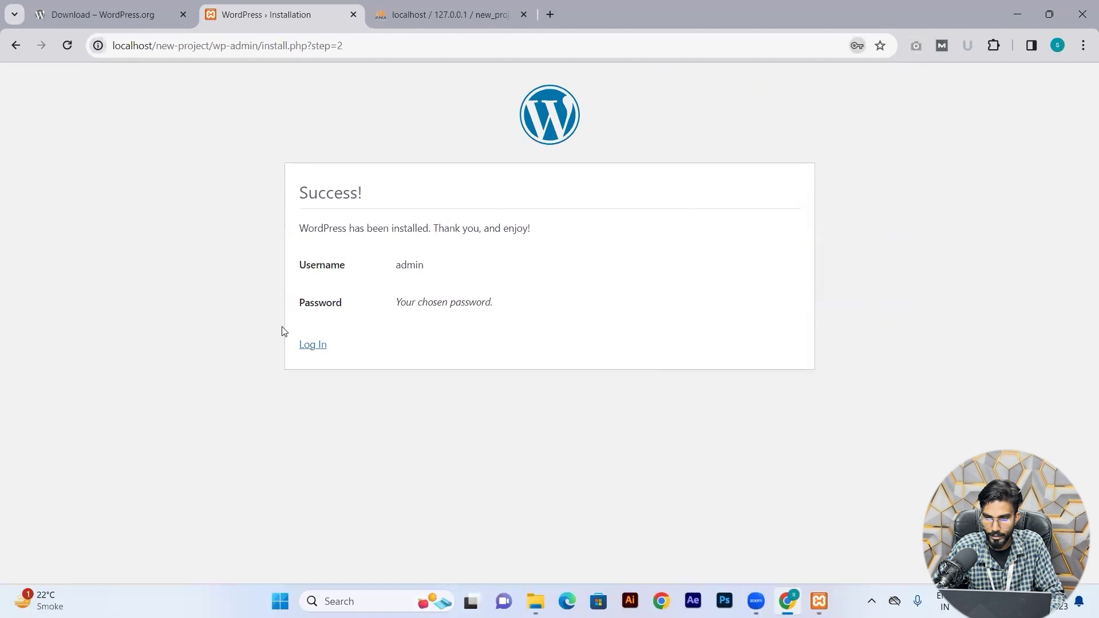
click(314, 345)
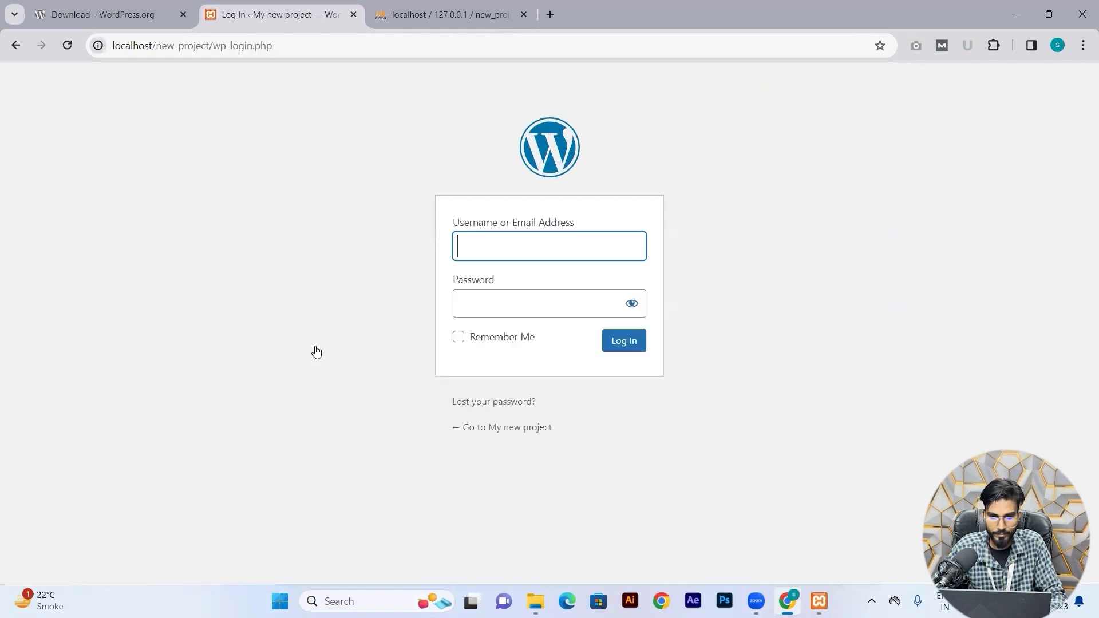
click(511, 250)
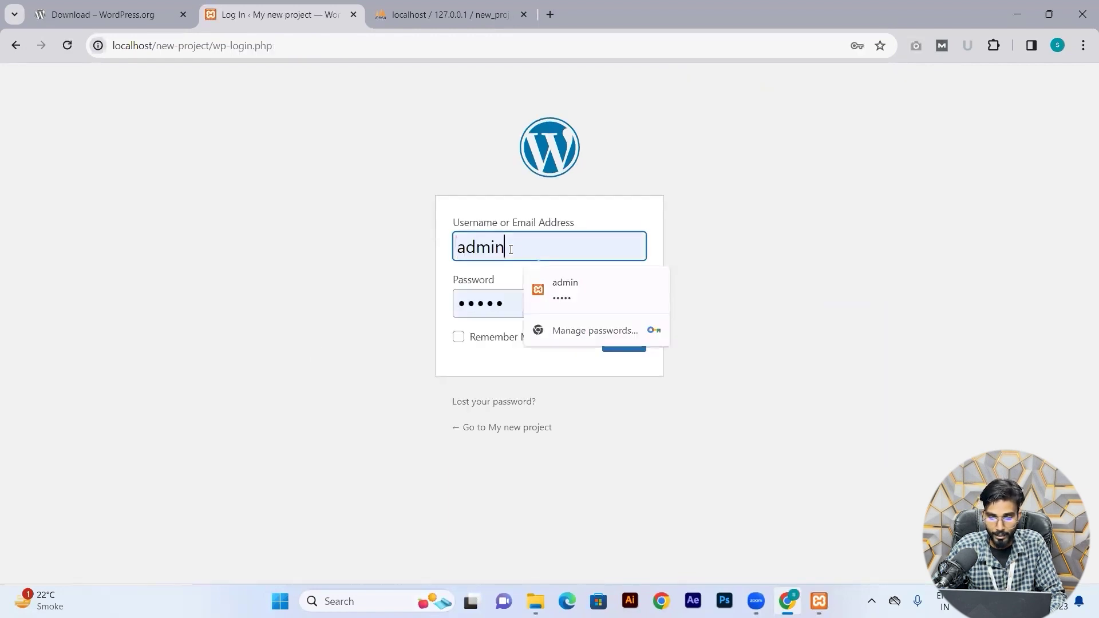
click(486, 299)
click(632, 305)
click(637, 346)
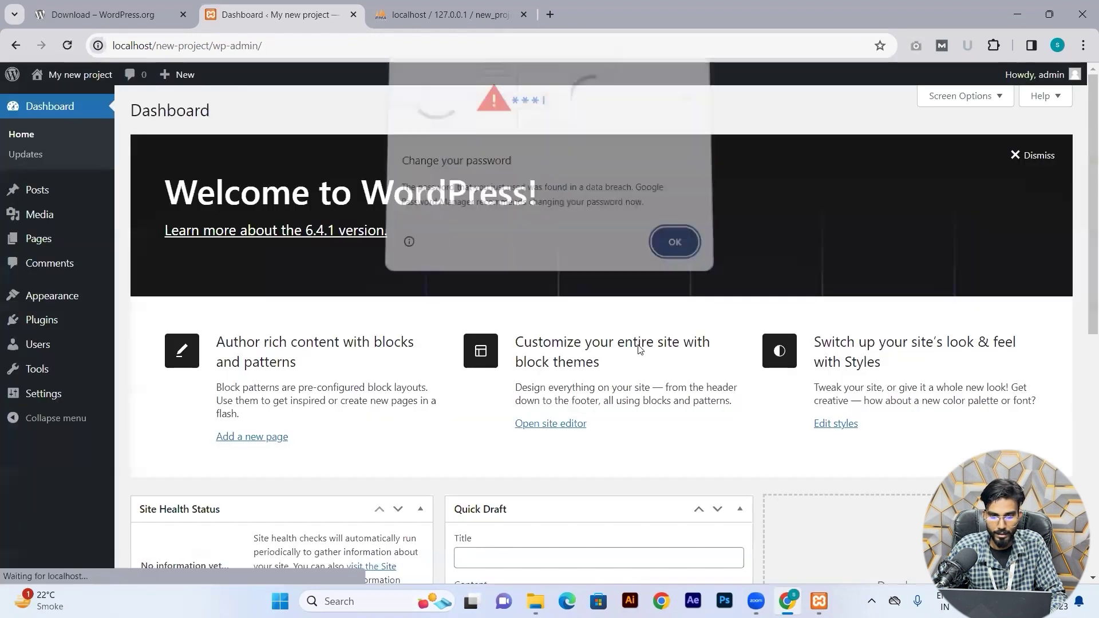
Dismiss the breached-password warning and the Welcome to WordPress panel on the Dashboard.
click(672, 246)
scroll(665, 339, down, 7)
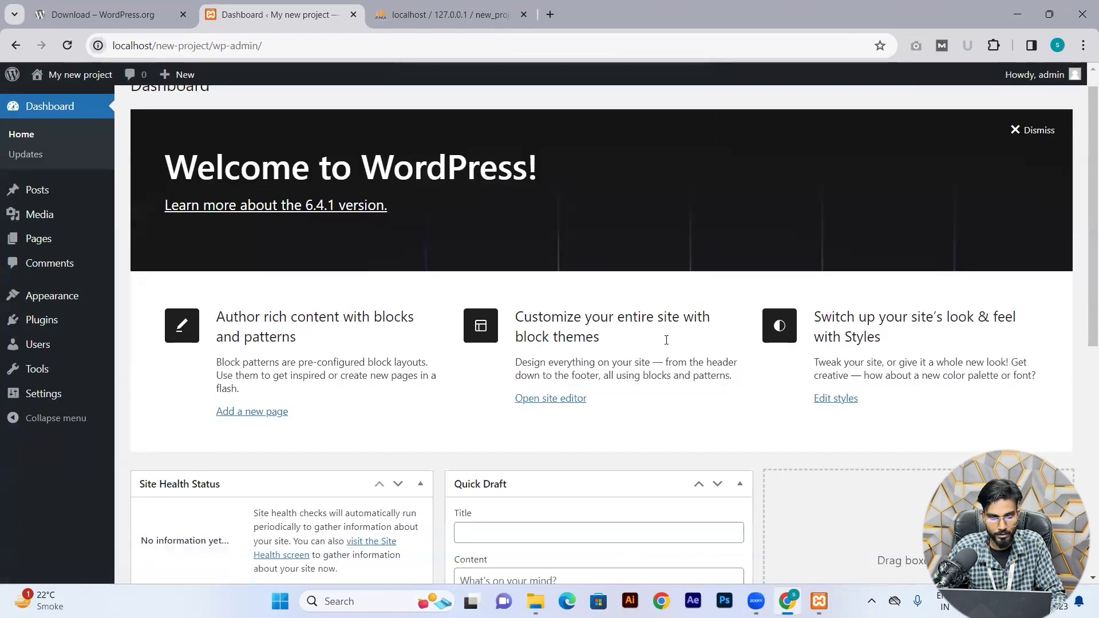
scroll(665, 339, up, 7)
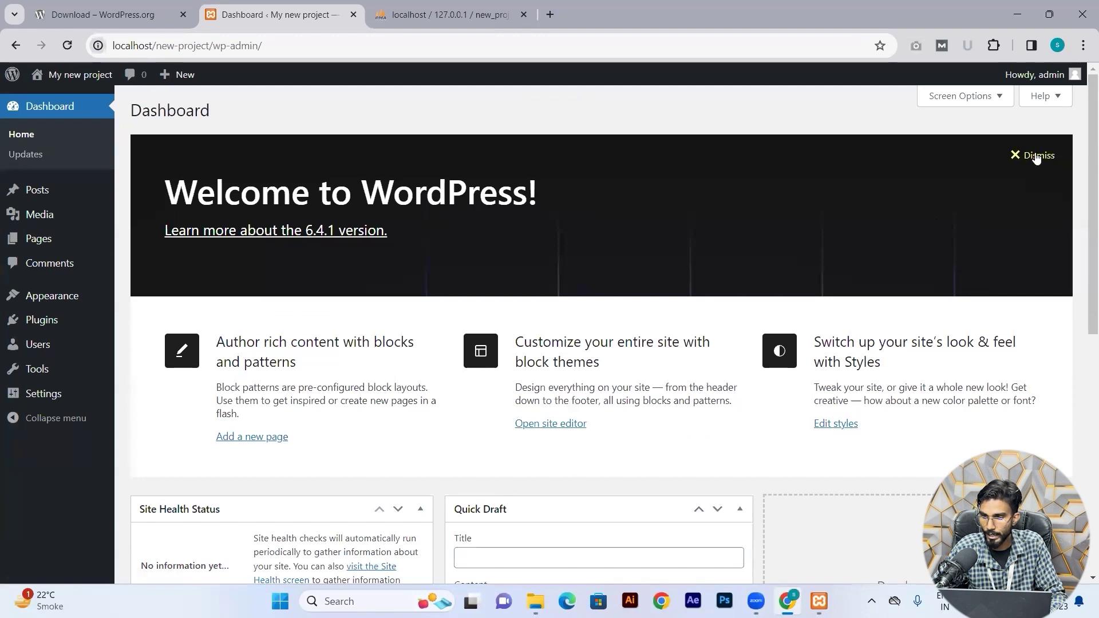
click(1036, 155)
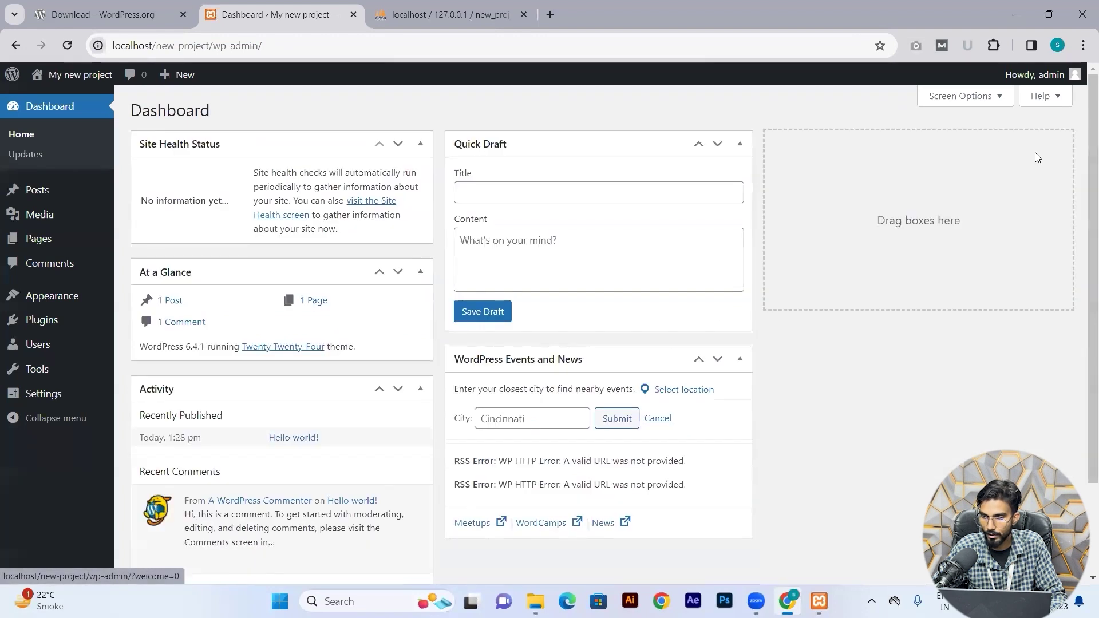
Visit the My new project front page at localhost/new-project and scroll through its sections.
click(66, 77)
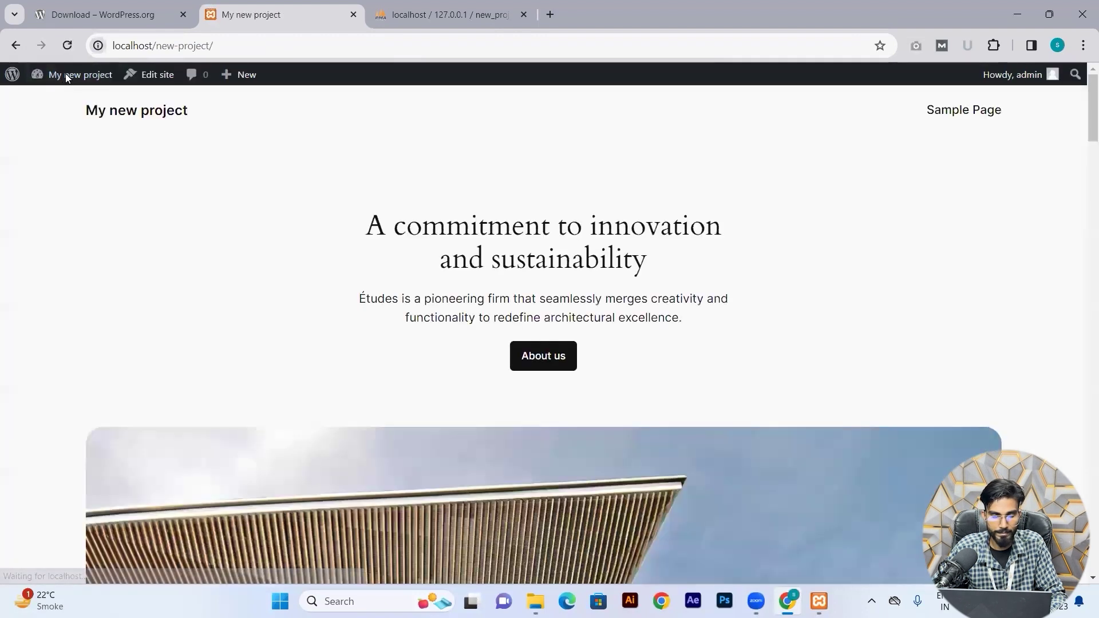
scroll(253, 238, down, 5)
scroll(254, 239, down, 20)
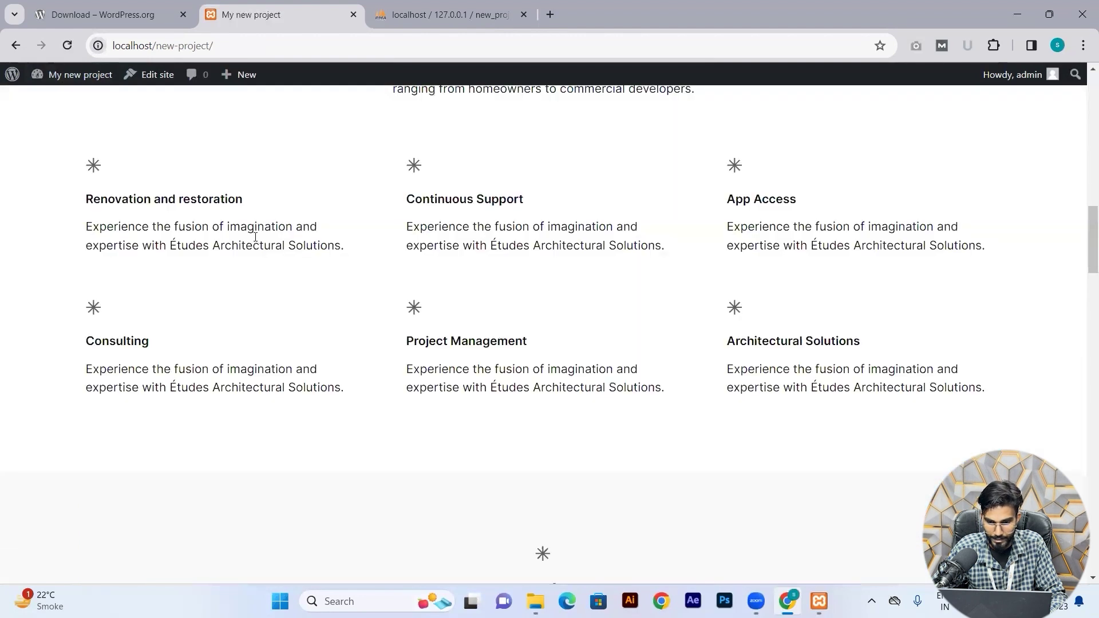
scroll(382, 293, down, 15)
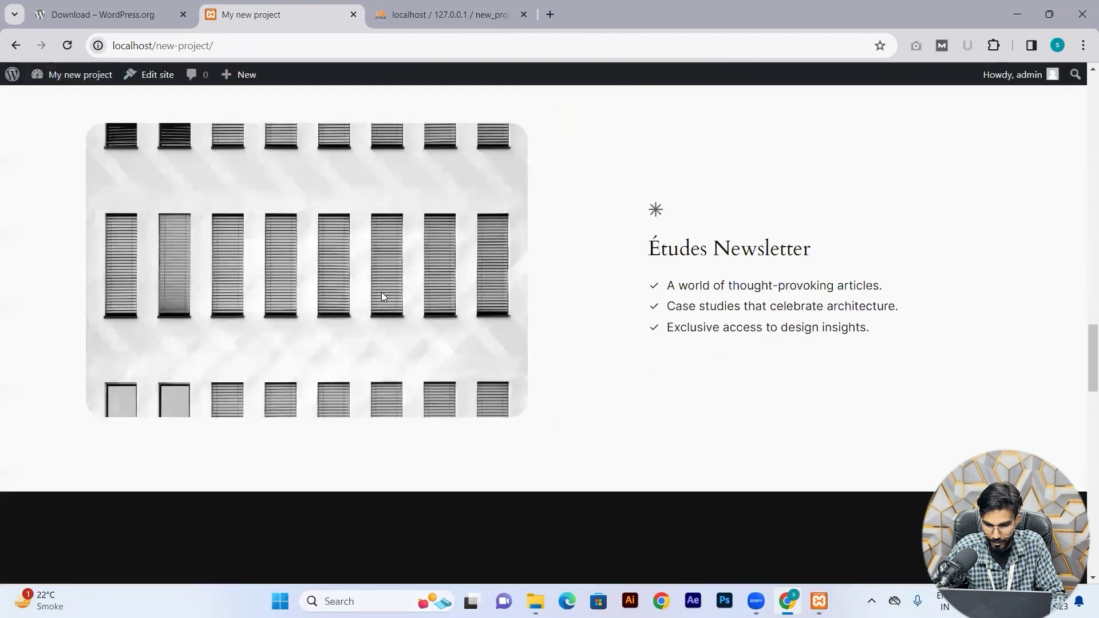
scroll(383, 297, down, 5)
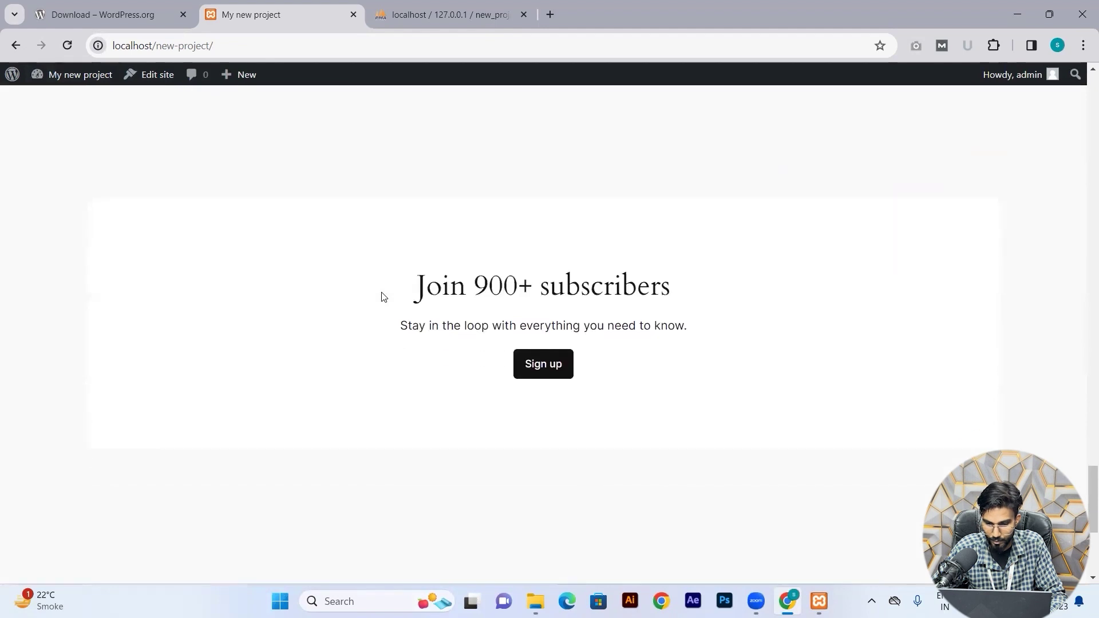
scroll(383, 297, up, 20)
scroll(383, 296, up, 15)
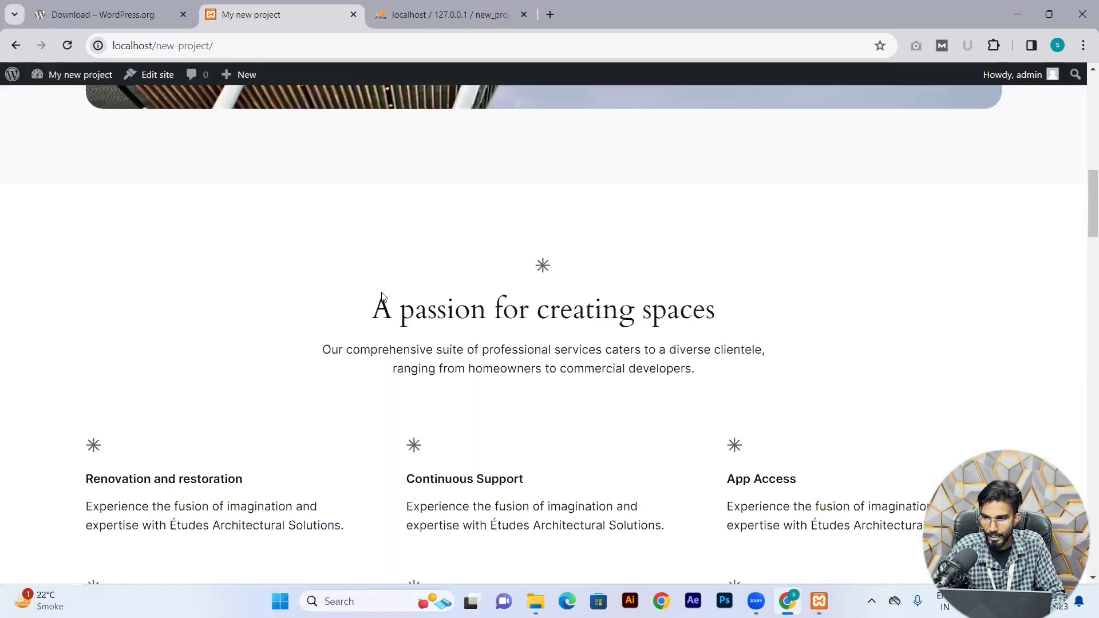